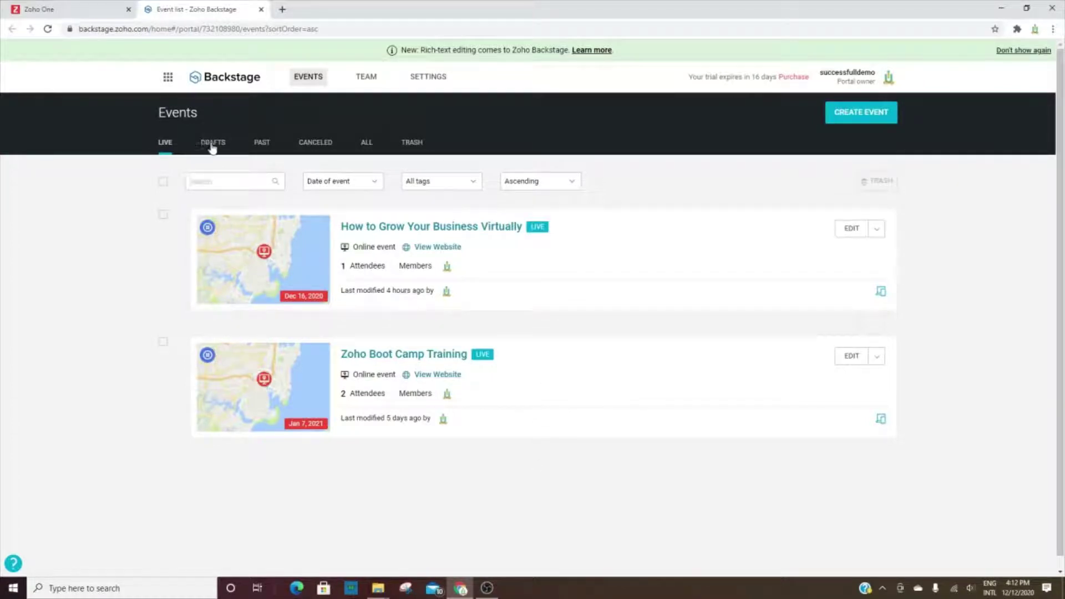
# Browse the past, canceled and all-events lists, then return to live events.
pyautogui.click(263, 149)
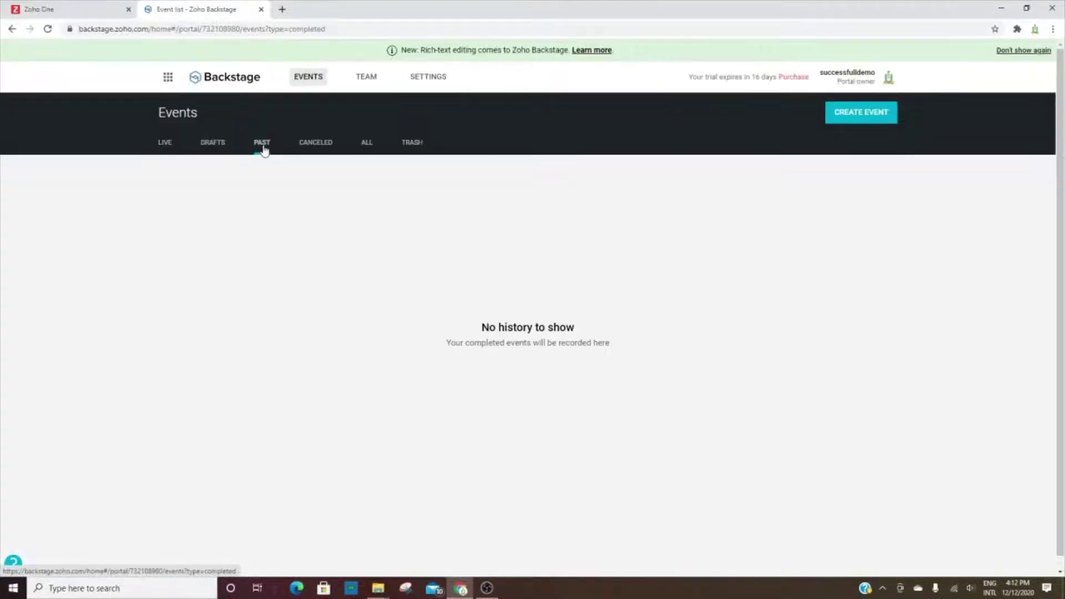
pyautogui.click(322, 150)
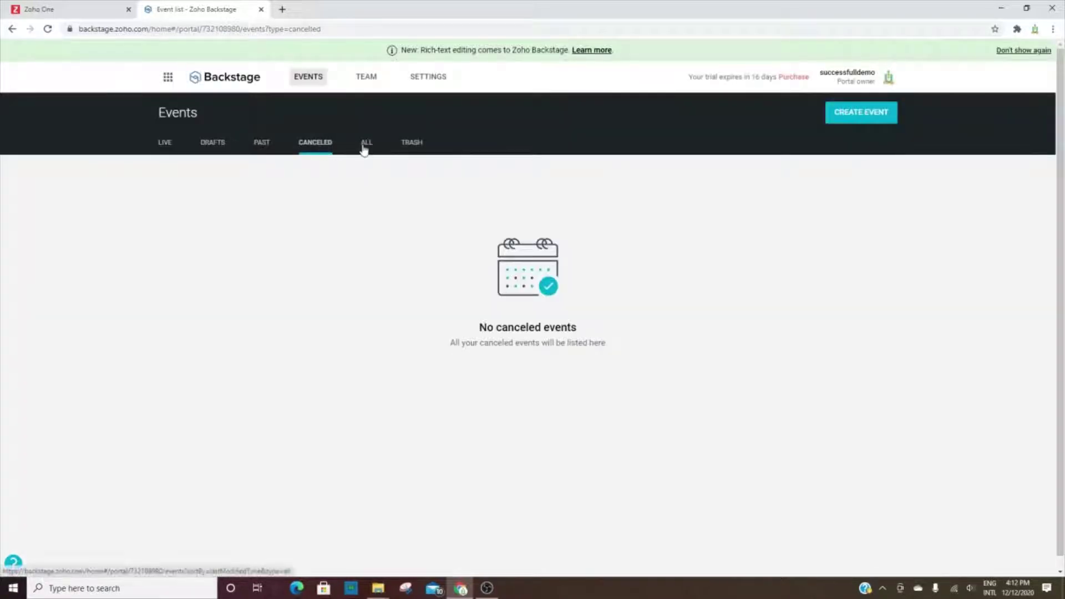
pyautogui.click(365, 148)
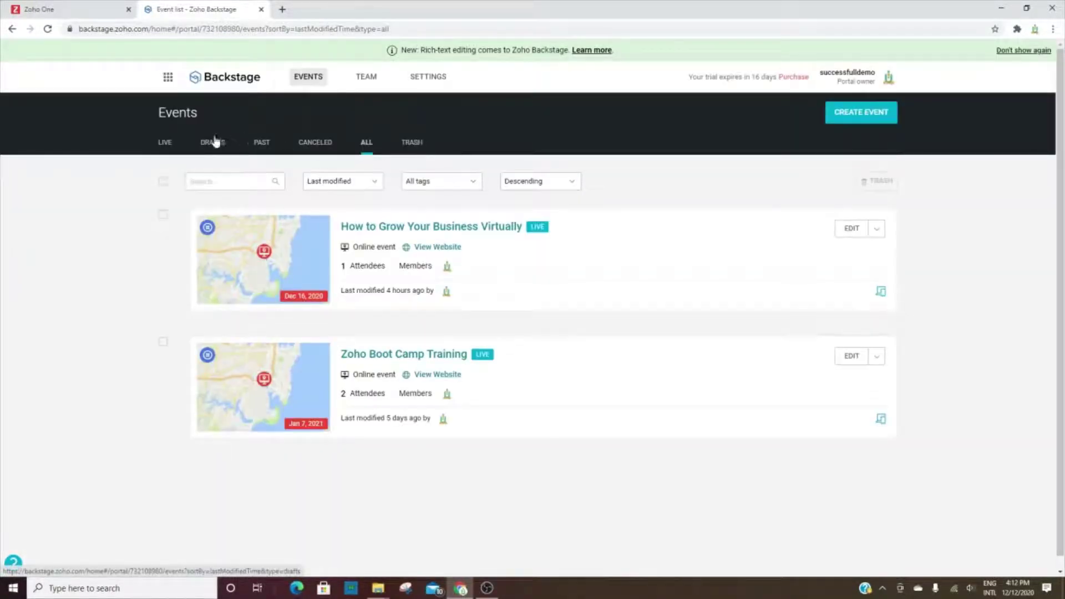
pyautogui.click(165, 143)
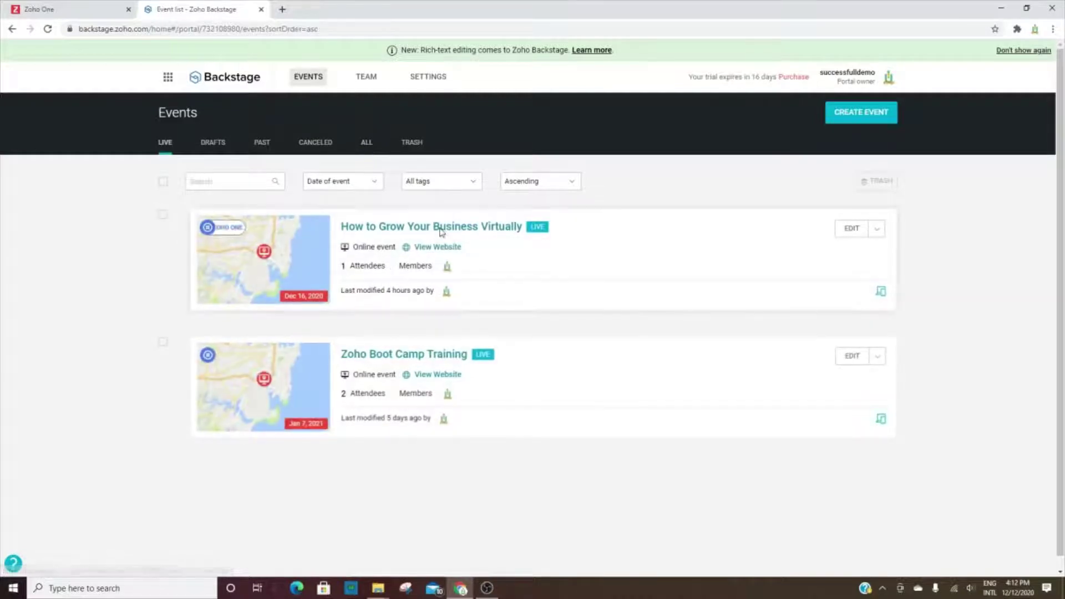
# Open the How to Grow Your Business Virtually dashboard and highlight the 0 checked-in and 1 yet-to-check-in counts.
pyautogui.click(441, 231)
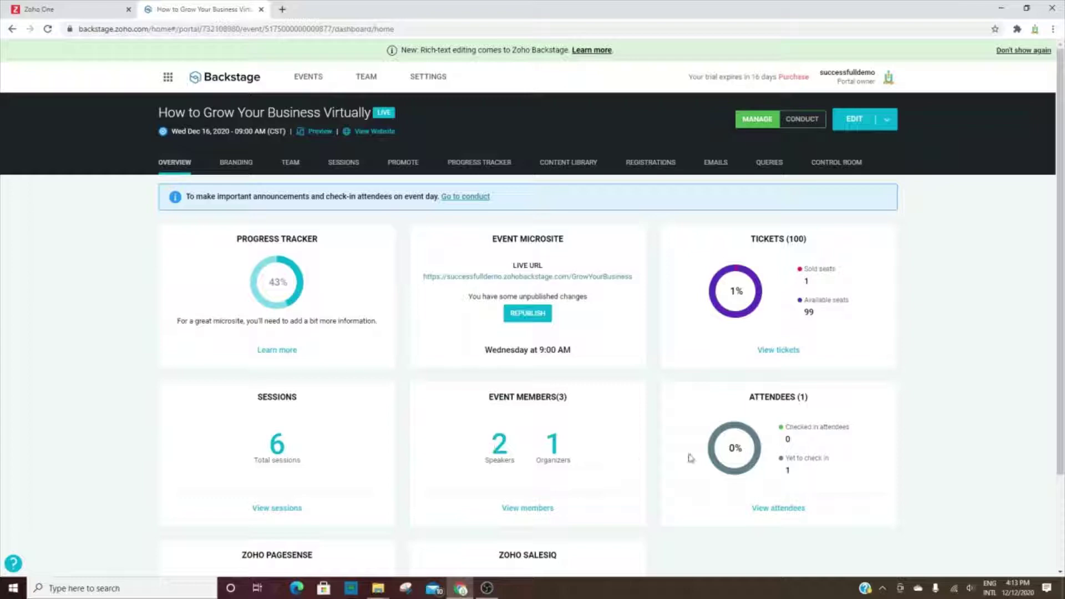
pyautogui.scroll(-3, 777, 388)
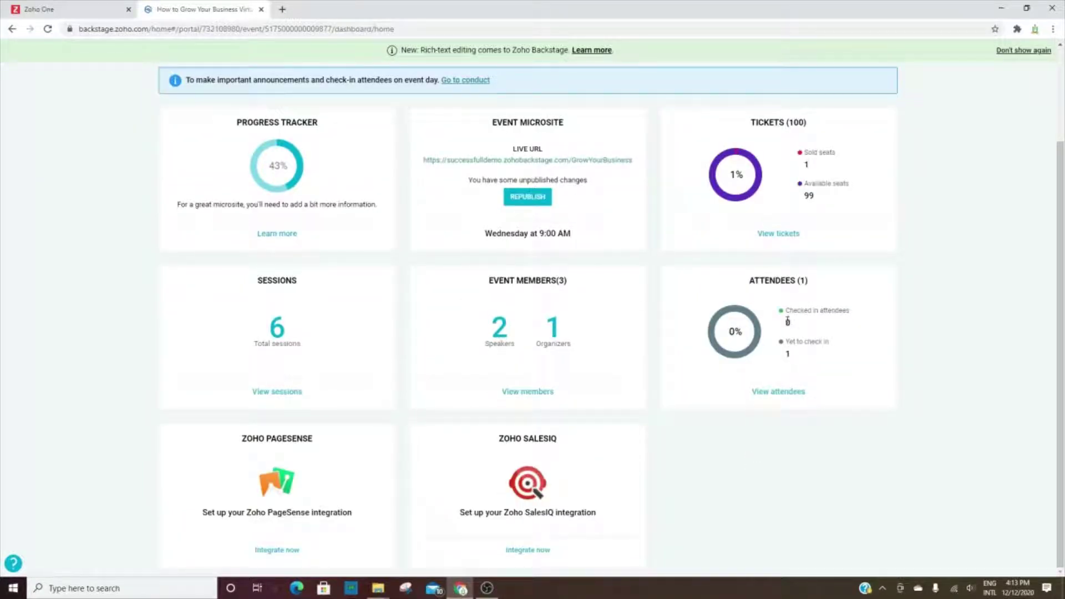
pyautogui.doubleClick(787, 321)
pyautogui.doubleClick(787, 354)
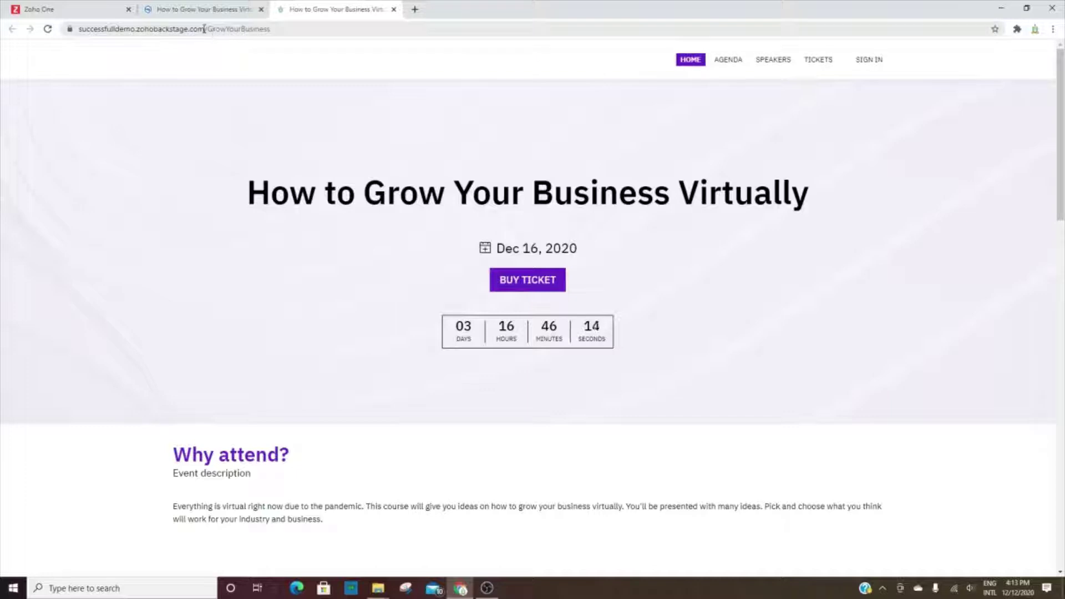
# Highlight the website's domain and scroll the homepage down to the contact form's message field.
pyautogui.moveTo(204, 28); pyautogui.dragTo(234, 32)
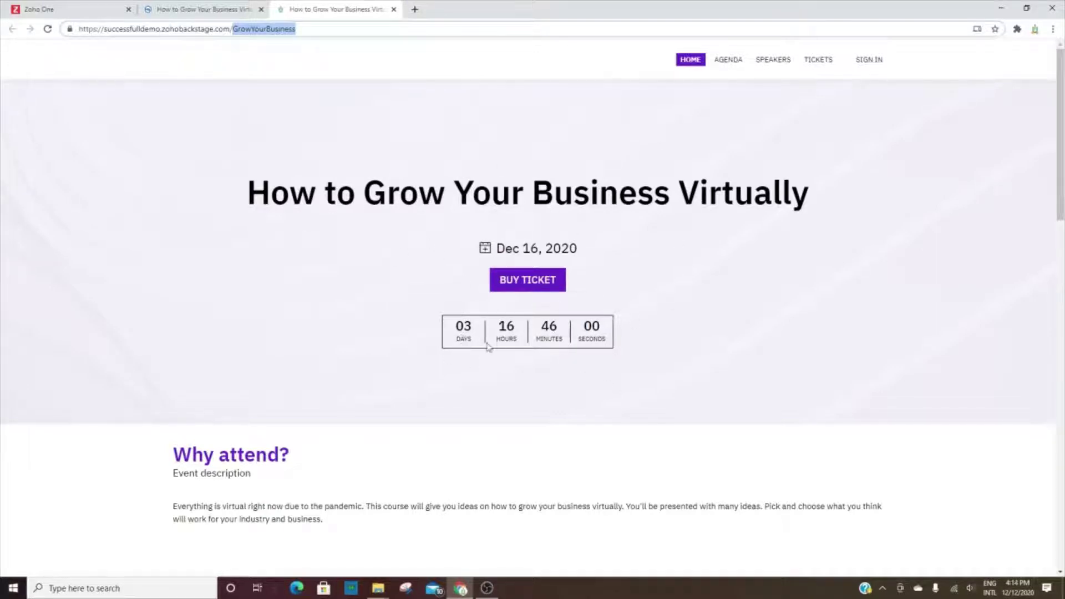
pyautogui.scroll(-4, 642, 347)
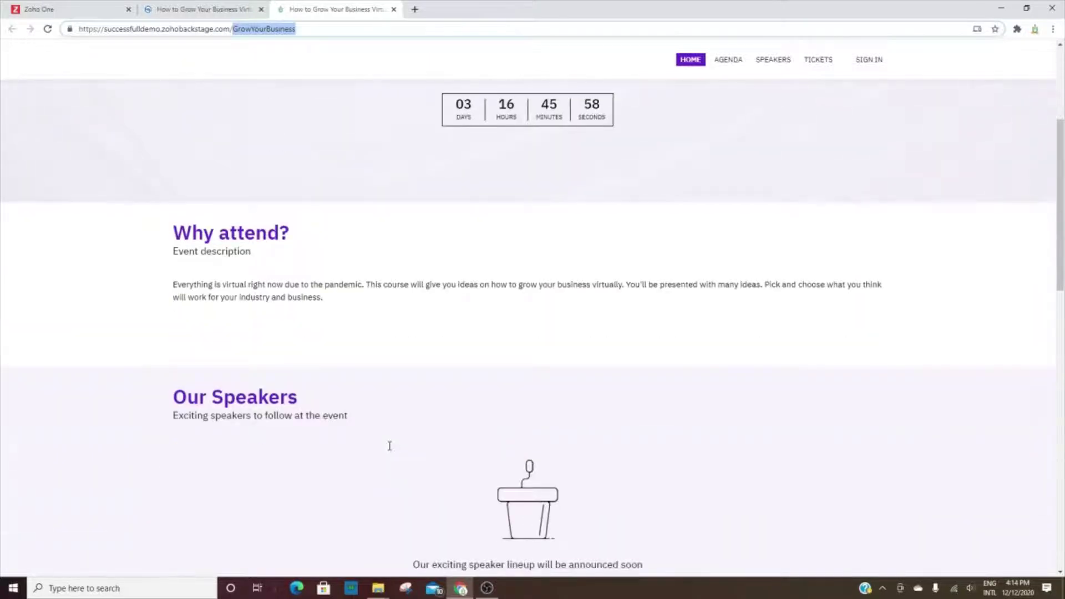
pyautogui.scroll(-2, 267, 298)
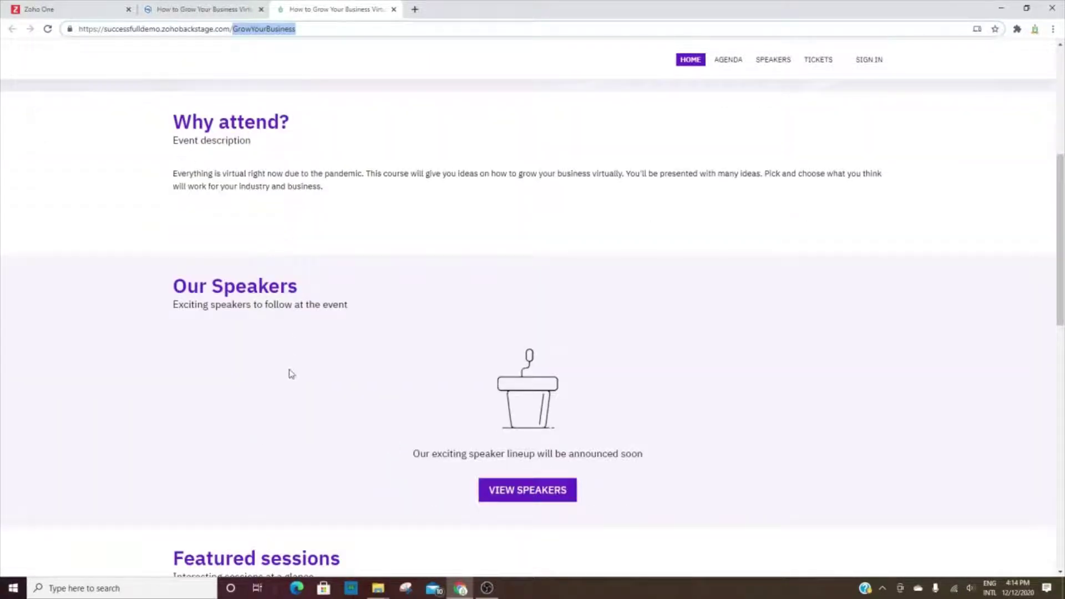
pyautogui.scroll(-7, 286, 318)
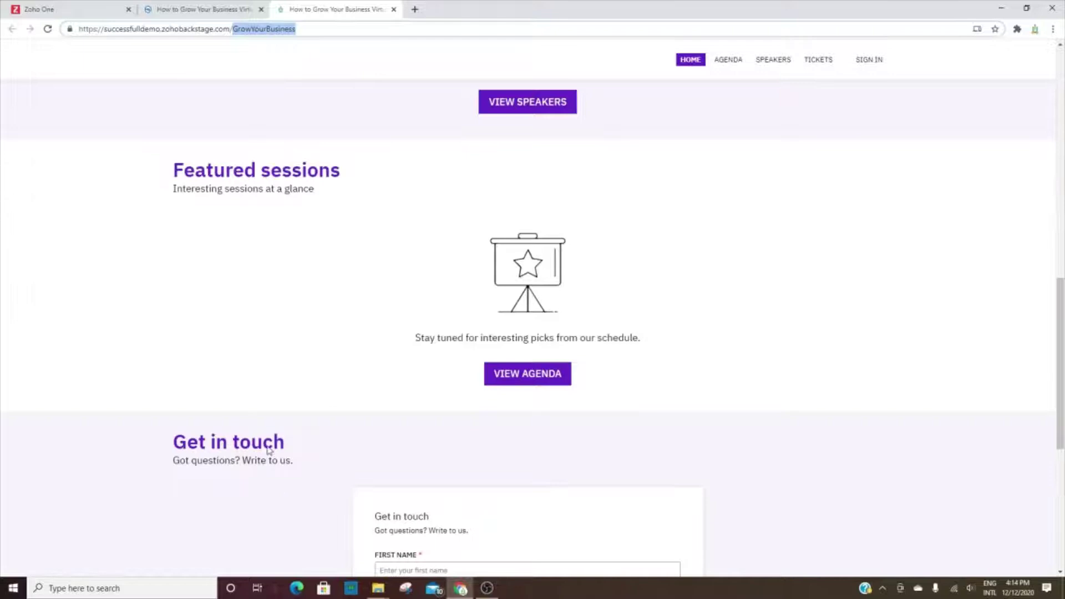
pyautogui.scroll(-5, 242, 459)
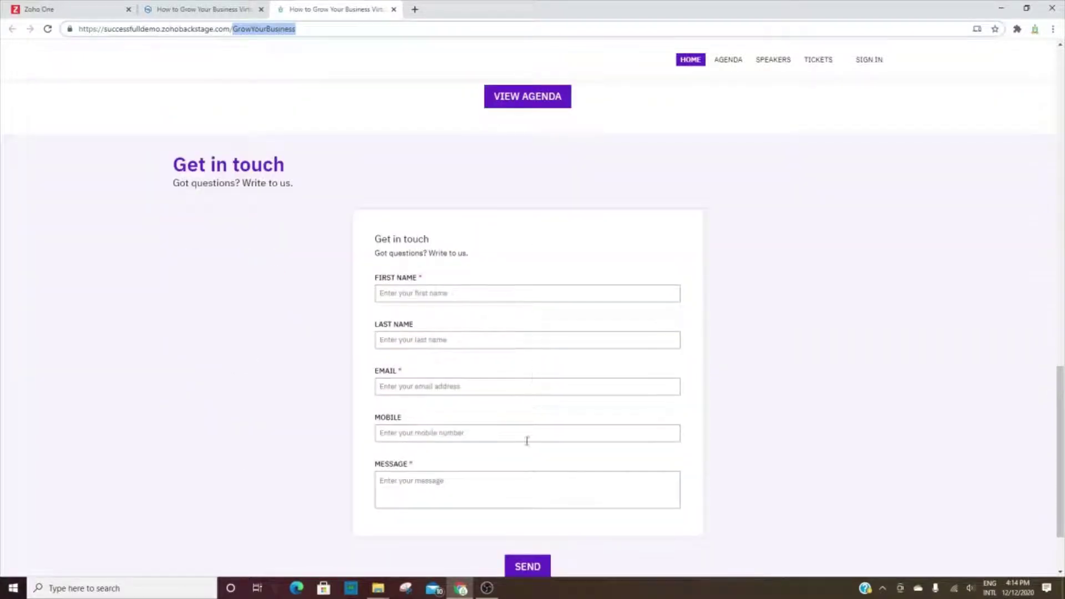
pyautogui.click(509, 497)
pyautogui.scroll(-2, 537, 475)
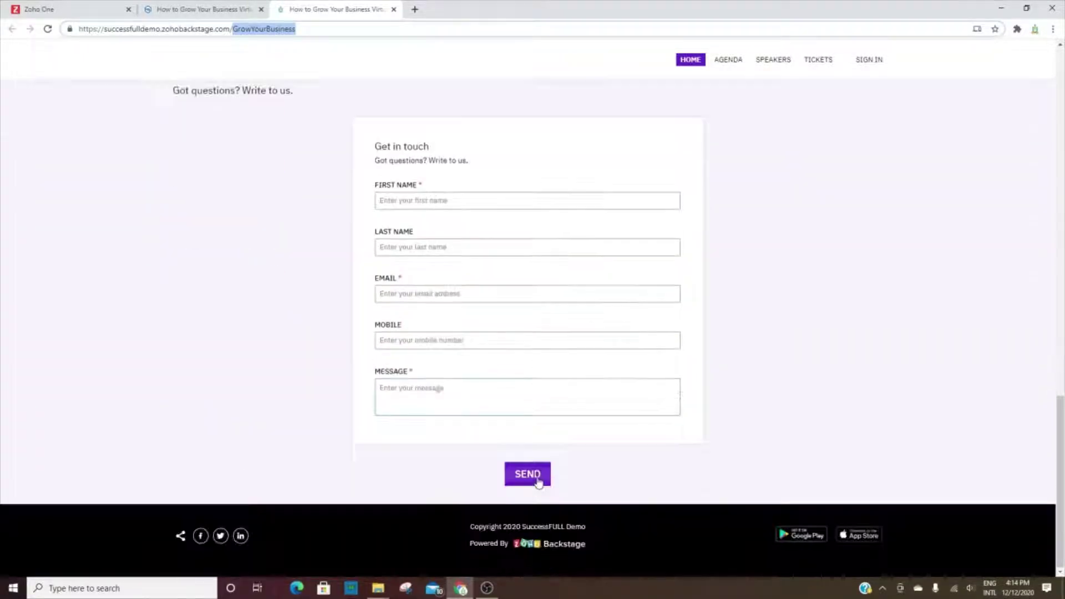
pyautogui.scroll(10, 757, 428)
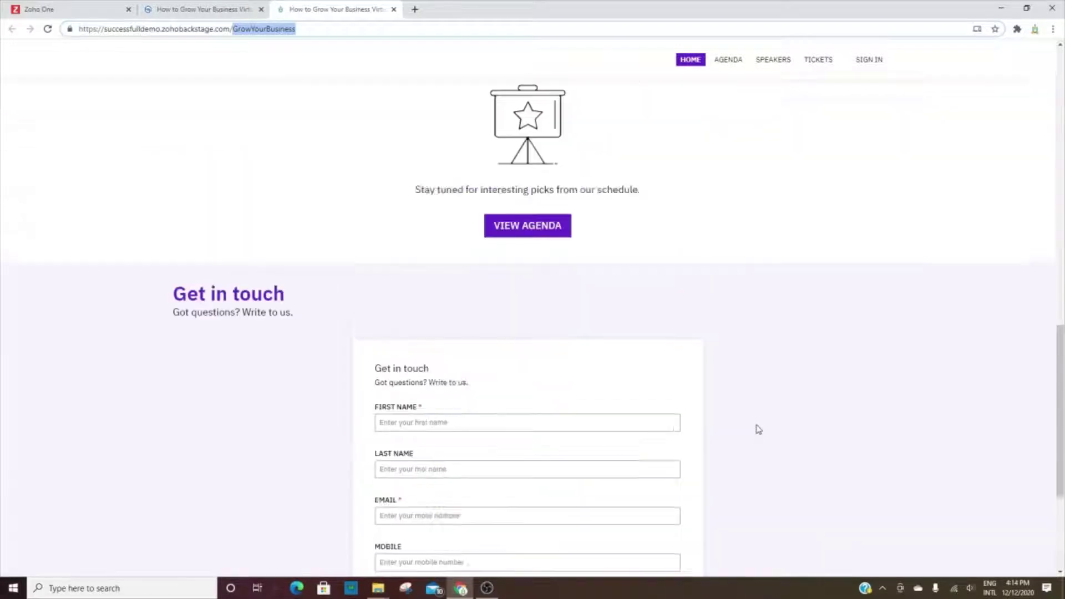
# Open the website's Agenda page and switch to the YOUR SESSIONS view.
pyautogui.click(722, 61)
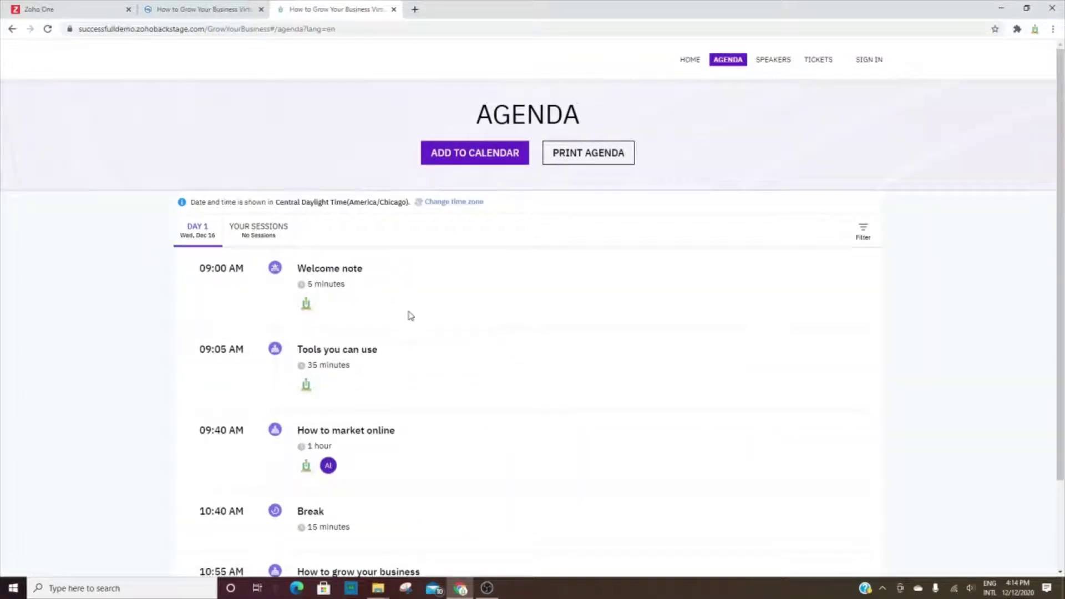
pyautogui.scroll(-2, 313, 282)
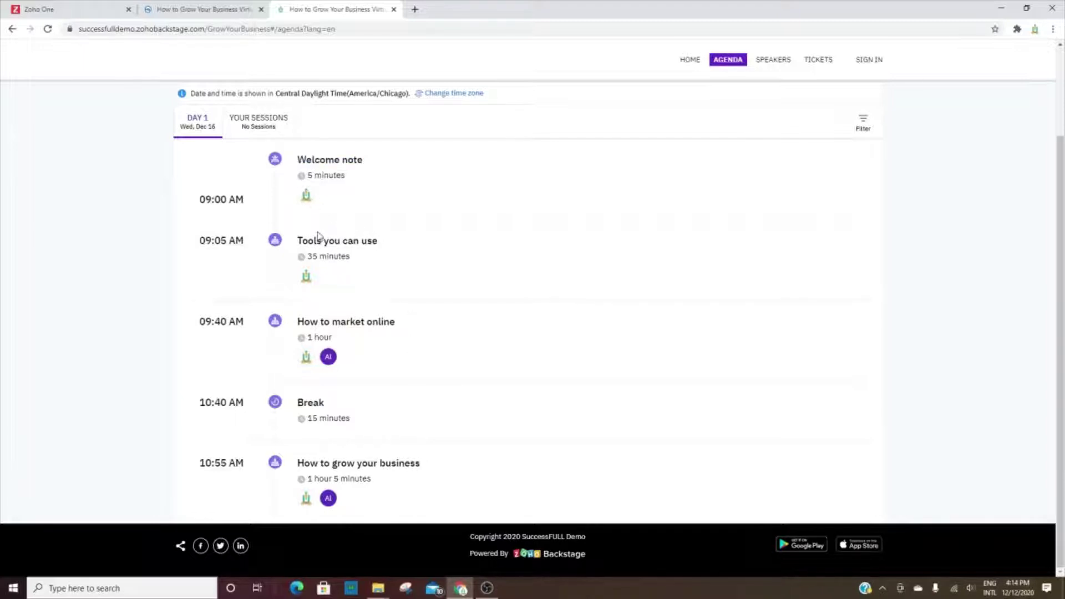
pyautogui.click(258, 123)
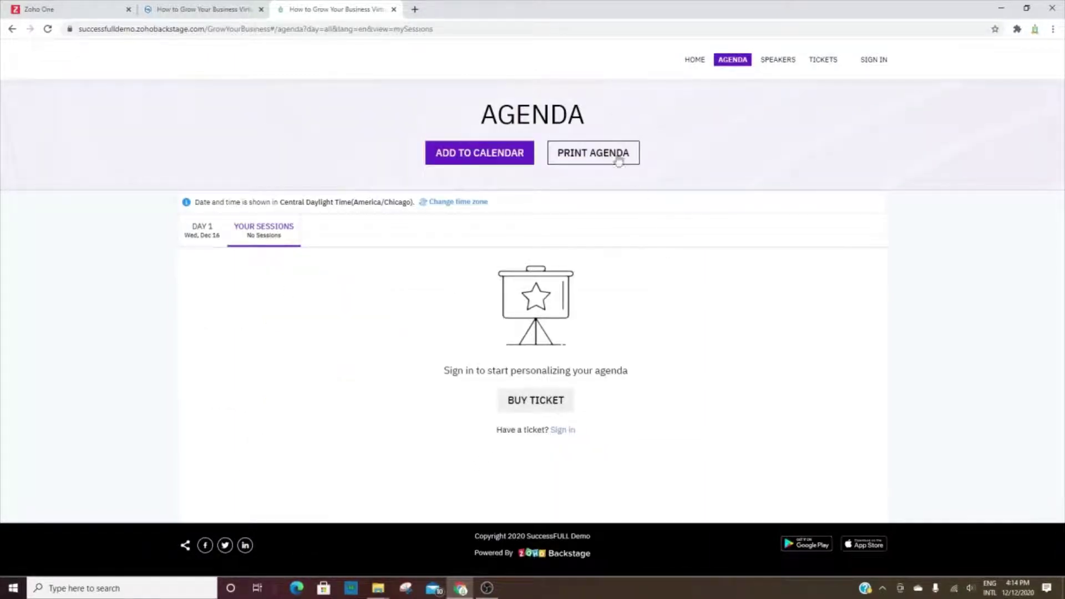
# View a speaker profile and the Tickets page, then return to the Backstage dashboard tab.
pyautogui.click(779, 61)
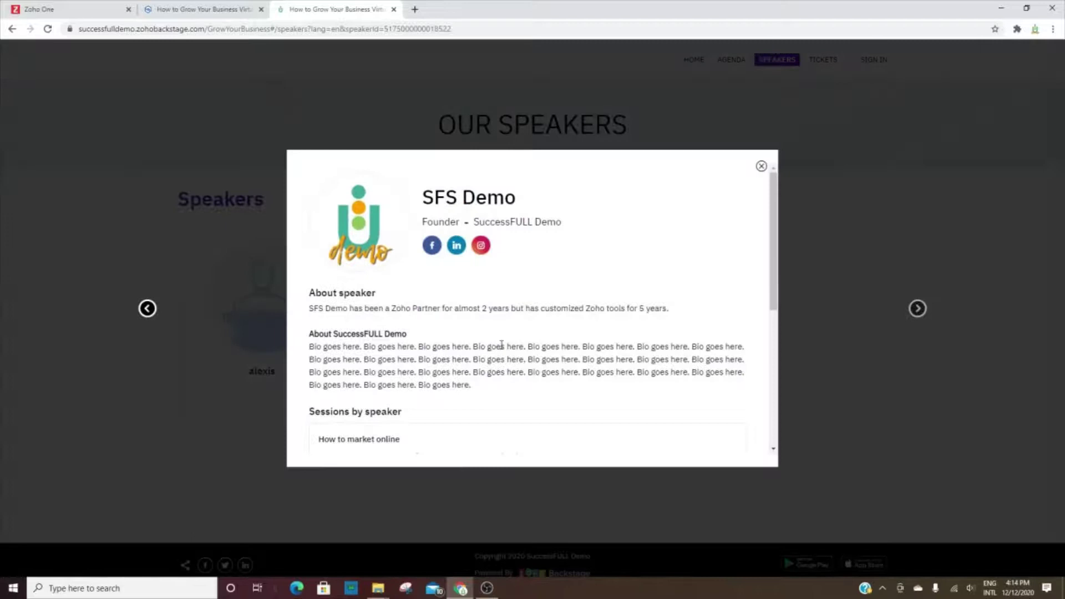
pyautogui.scroll(-5, 503, 343)
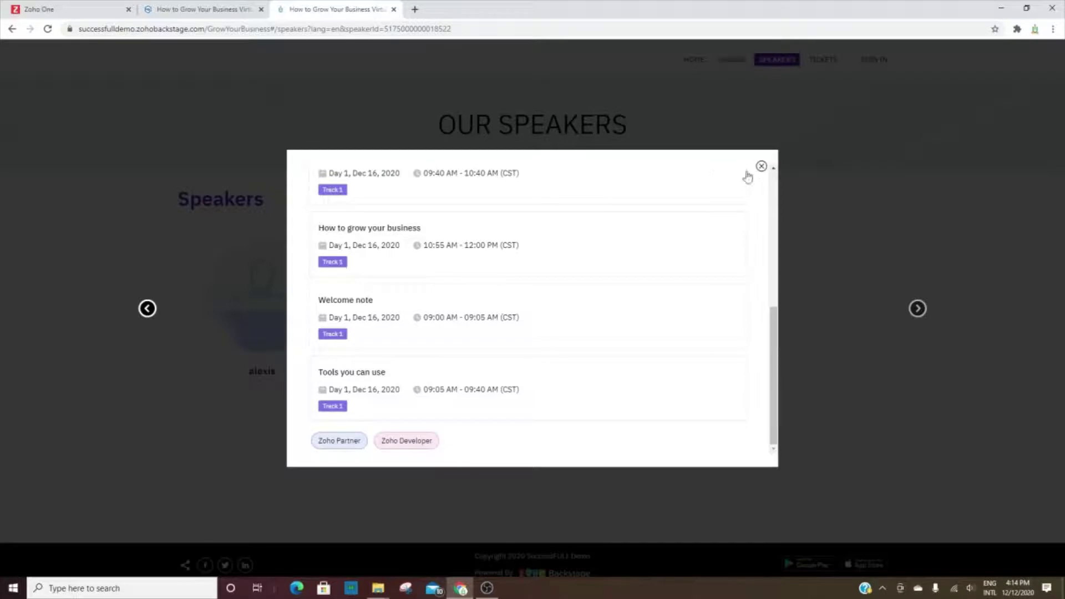
pyautogui.click(761, 167)
pyautogui.click(821, 60)
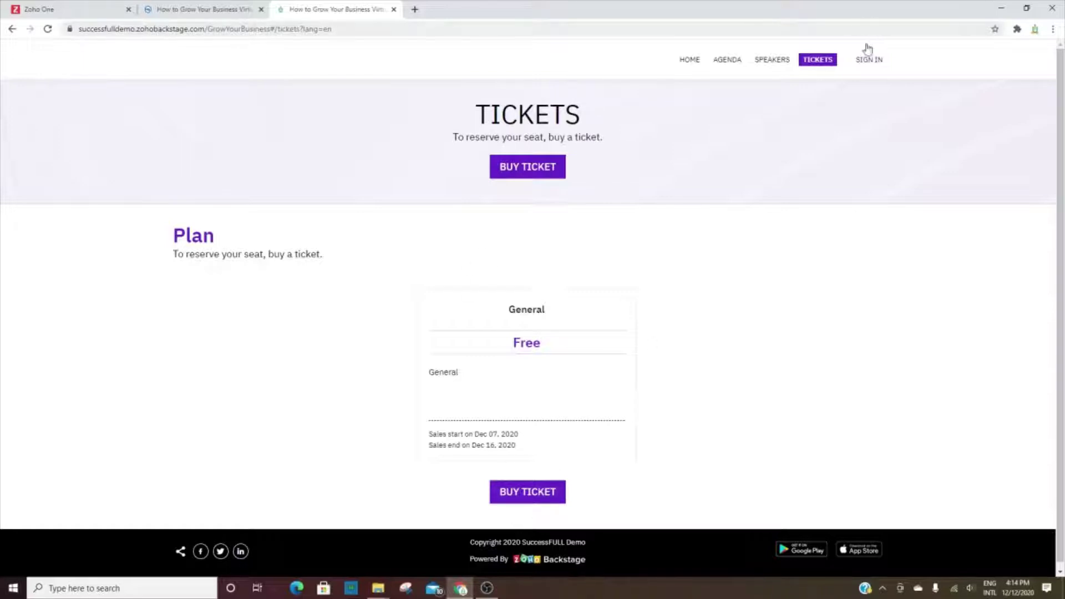
pyautogui.click(215, 7)
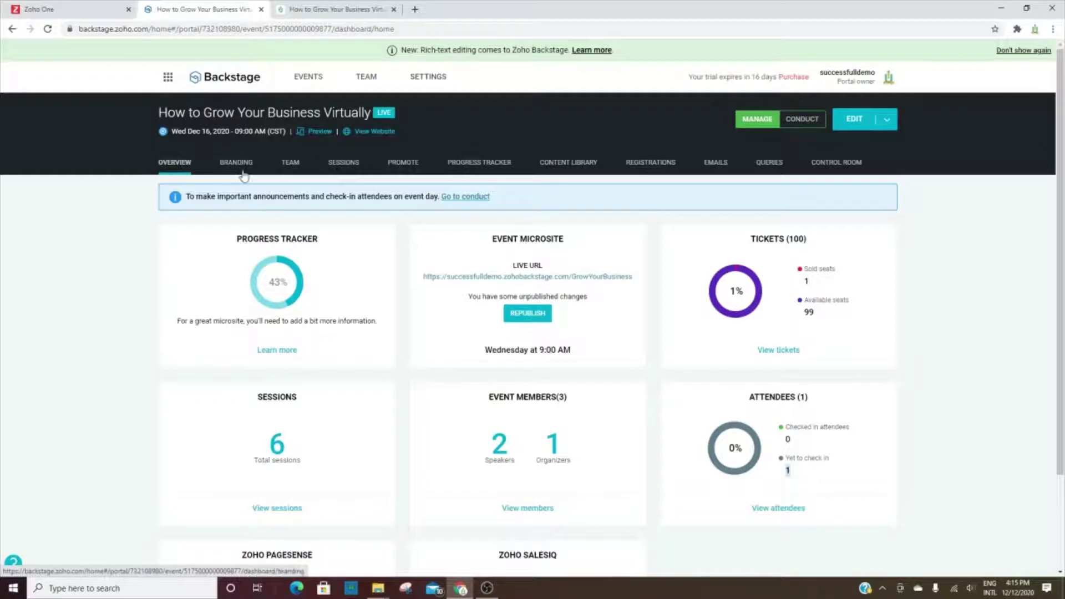
# Look through the event's team members and its Sessions list.
pyautogui.click(294, 163)
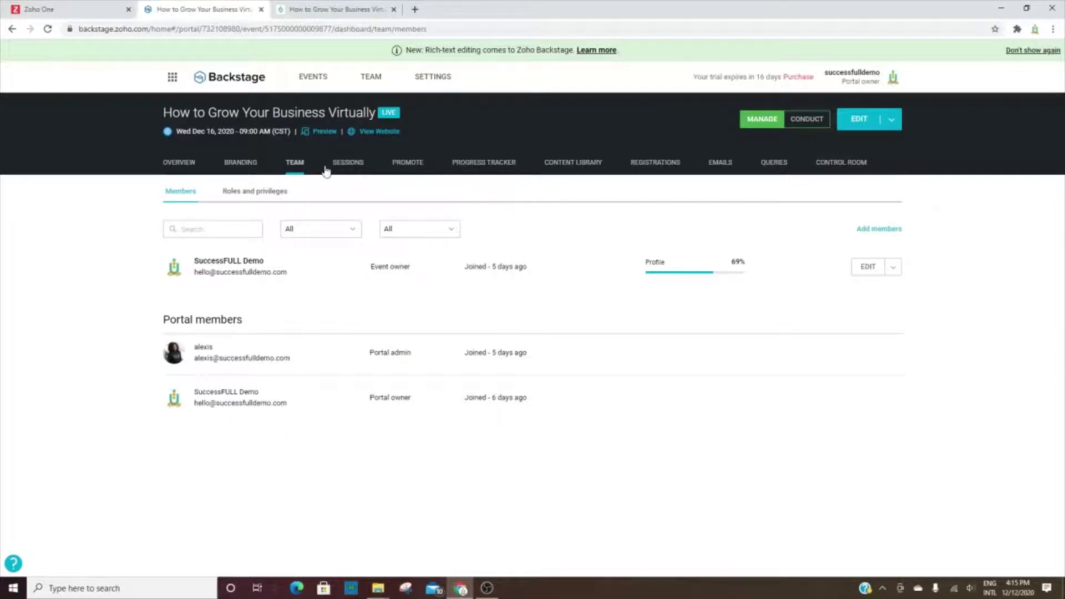
pyautogui.click(344, 164)
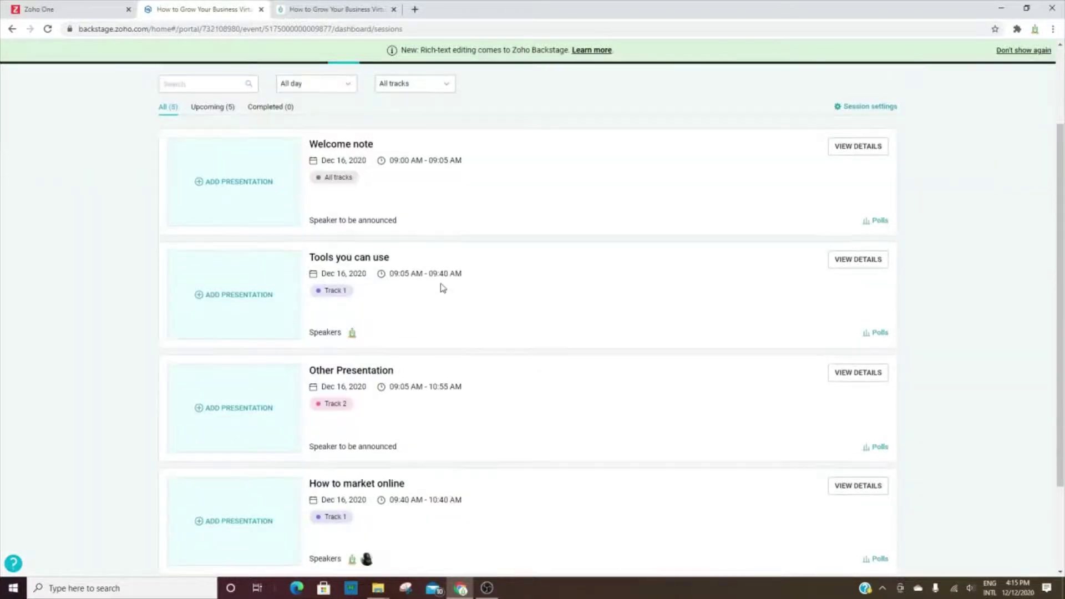
pyautogui.scroll(-2, 571, 342)
pyautogui.scroll(4, 574, 344)
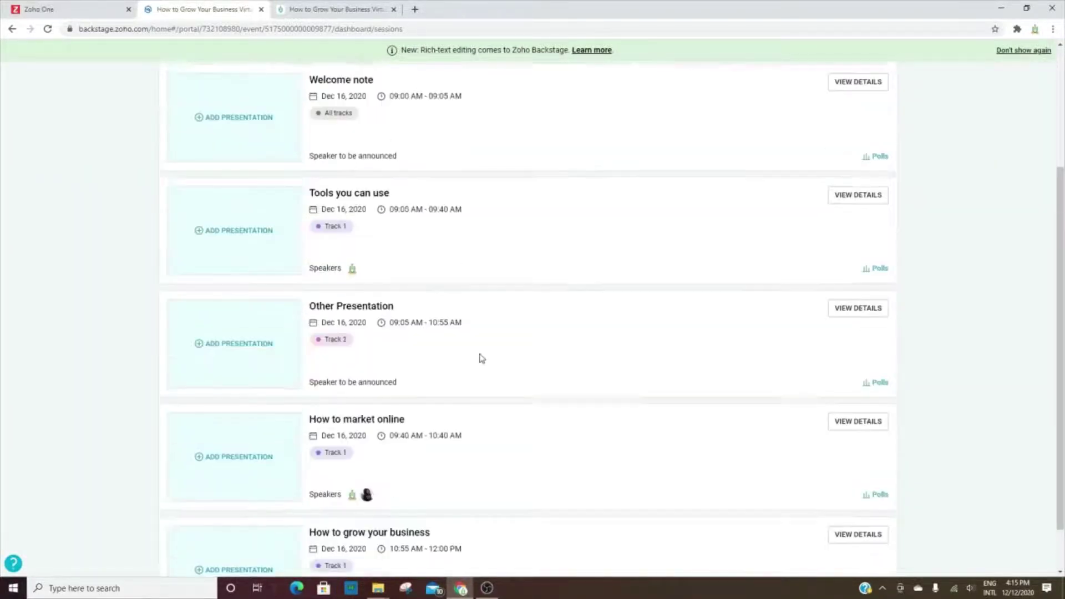
pyautogui.scroll(-4, 383, 300)
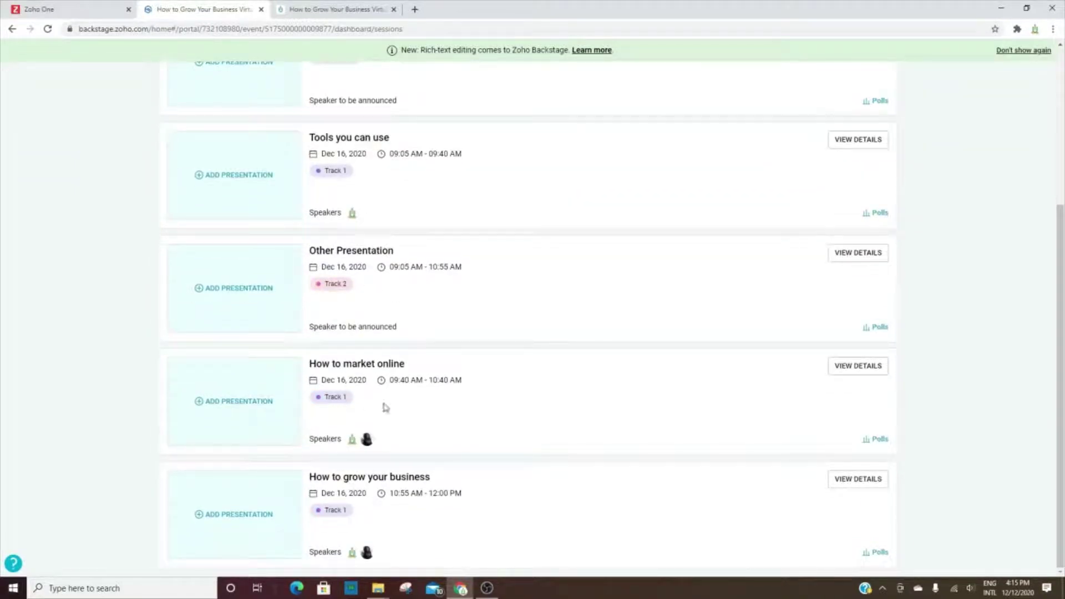
pyautogui.scroll(4, 449, 348)
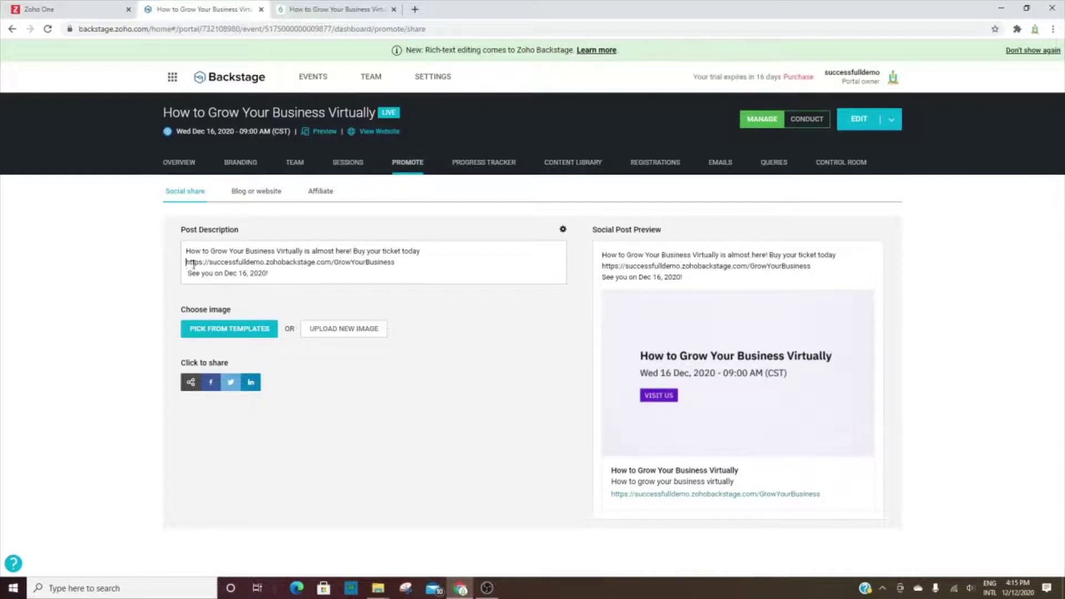
pyautogui.moveTo(187, 263); pyautogui.dragTo(393, 261)
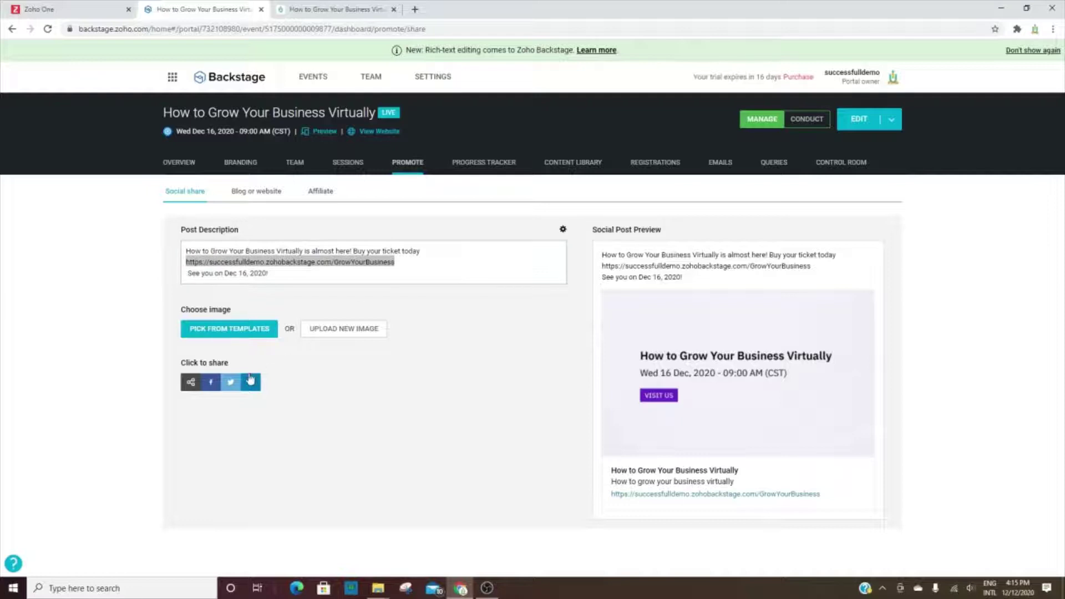
pyautogui.click(236, 335)
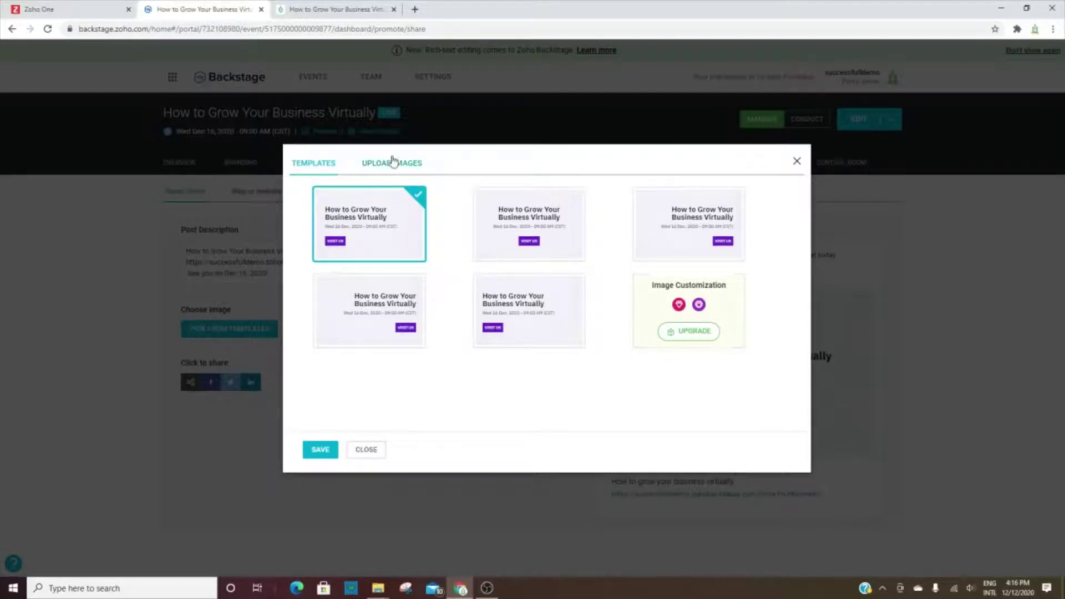
pyautogui.click(367, 450)
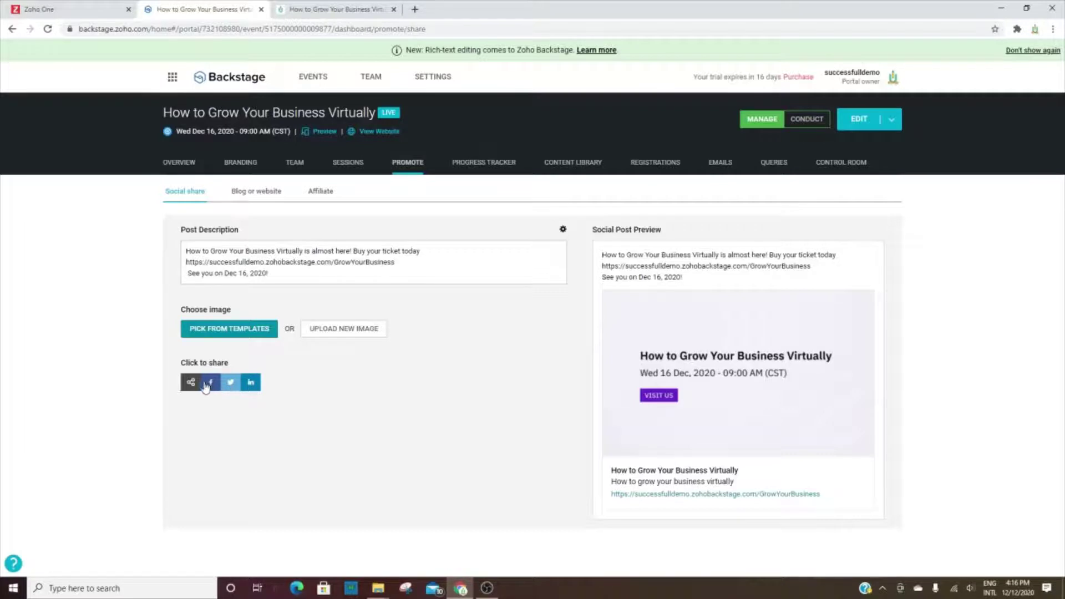
# Select the Blog or website embed code and set the banner layout to Rectangle (300 x 250).
pyautogui.click(260, 192)
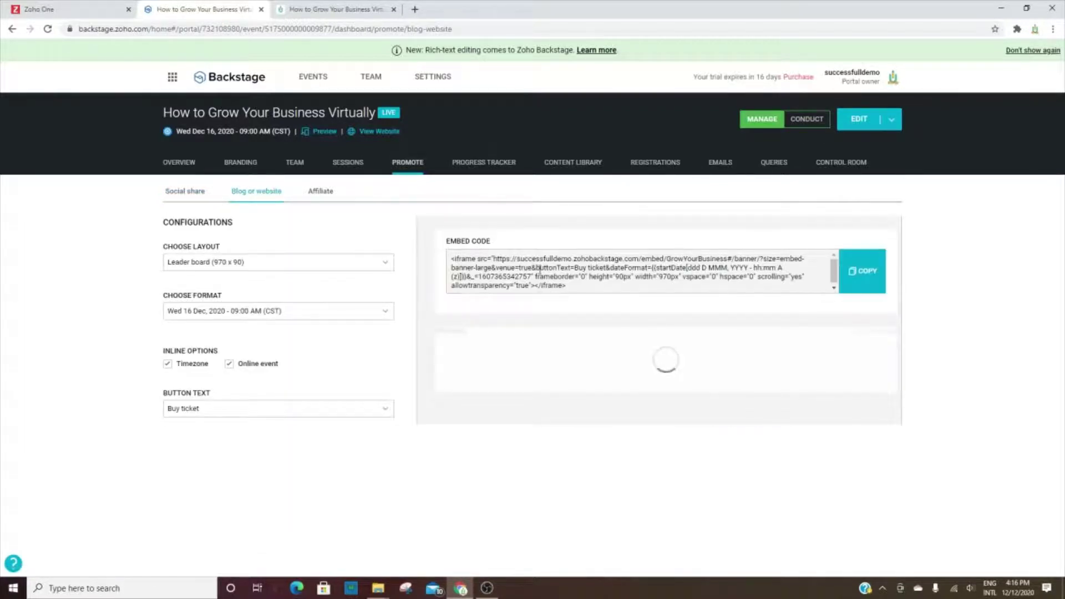
pyautogui.click(452, 258)
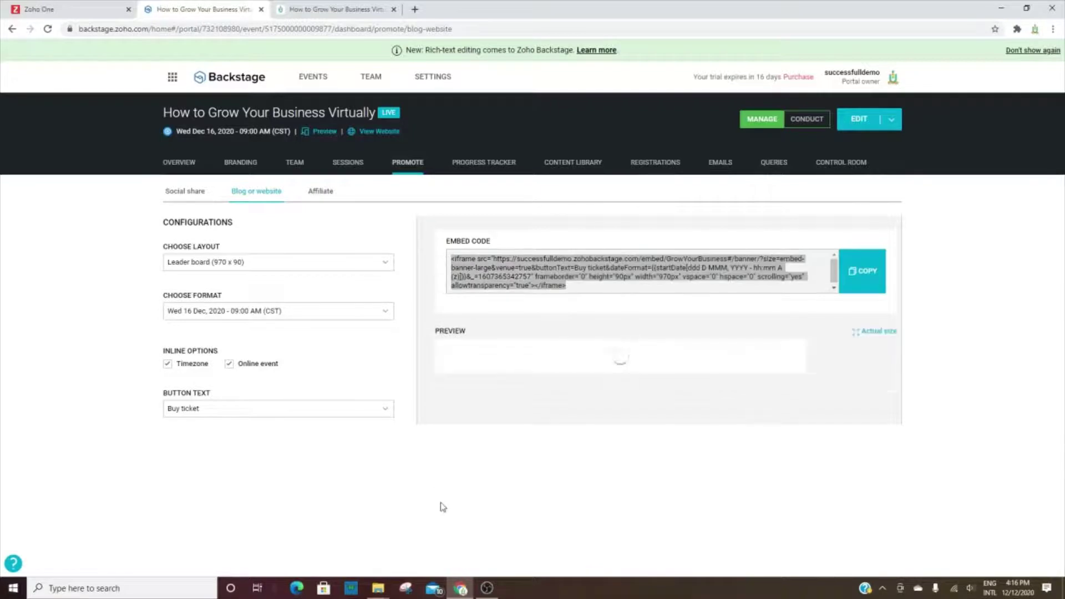
pyautogui.click(211, 266)
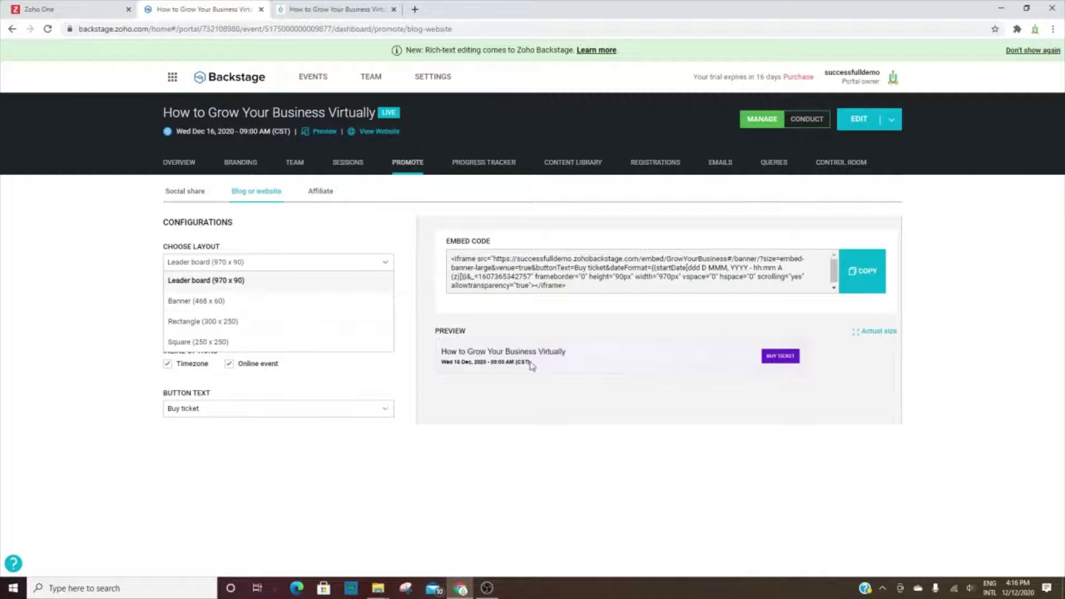
pyautogui.click(214, 300)
pyautogui.click(195, 265)
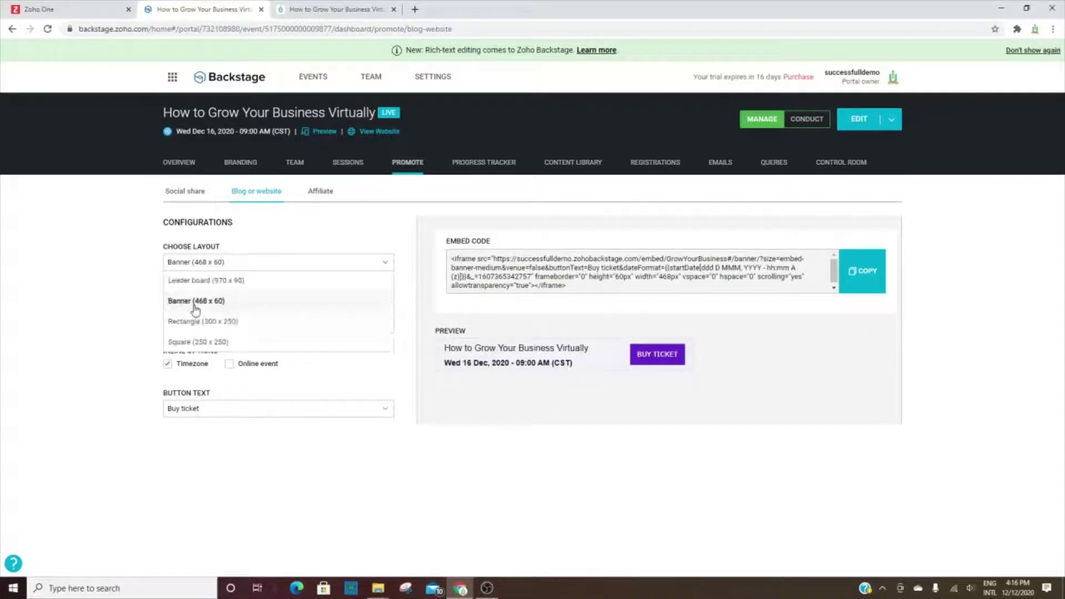
pyautogui.click(196, 322)
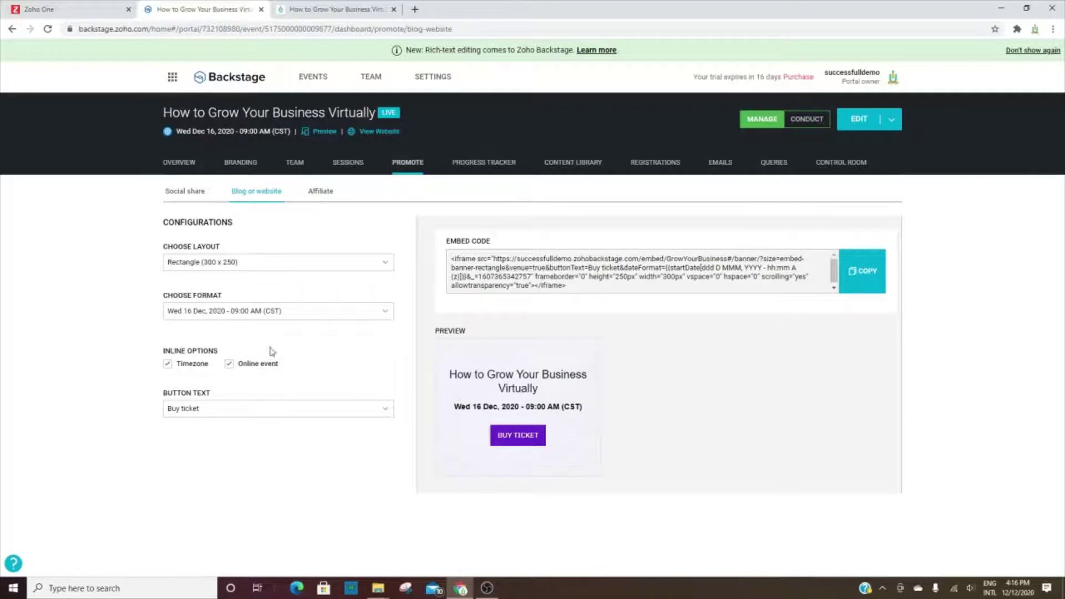
pyautogui.click(253, 318)
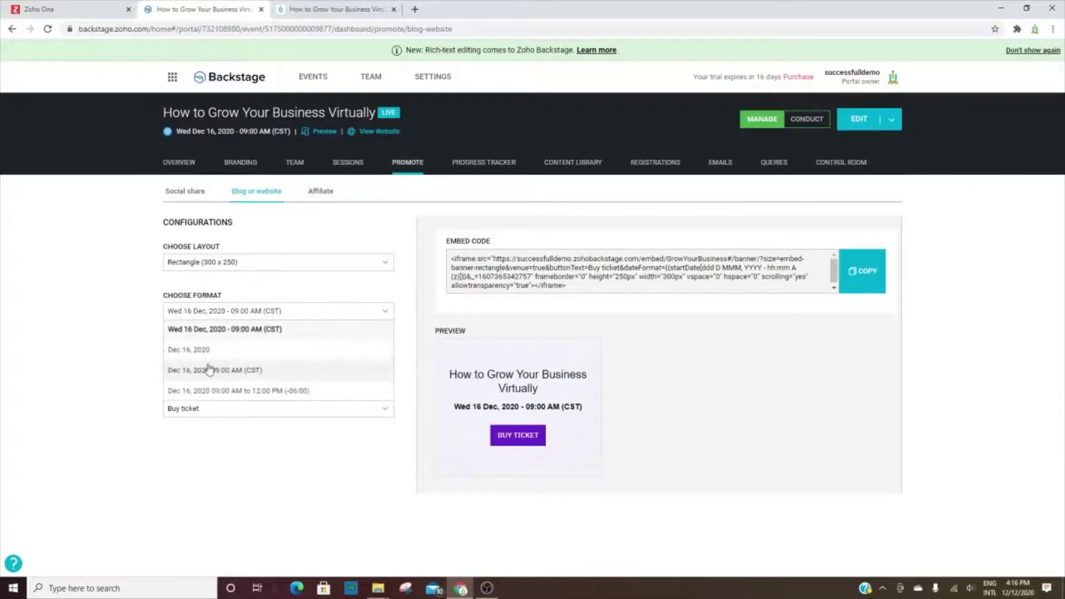
pyautogui.click(274, 448)
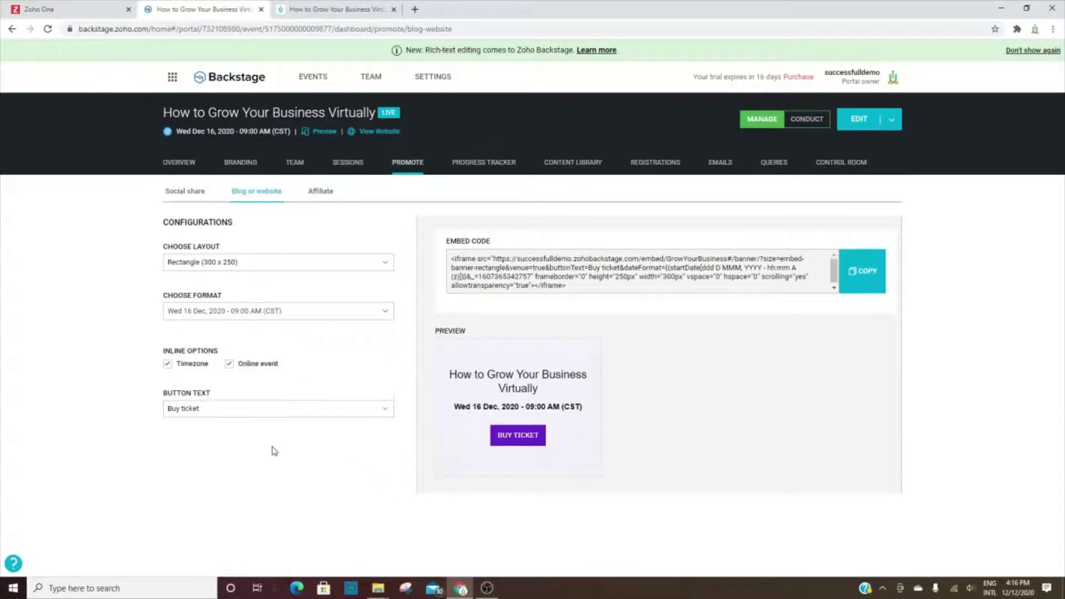
# View the Affiliate links page, then the Progress Tracker showing 43% complete.
pyautogui.click(319, 193)
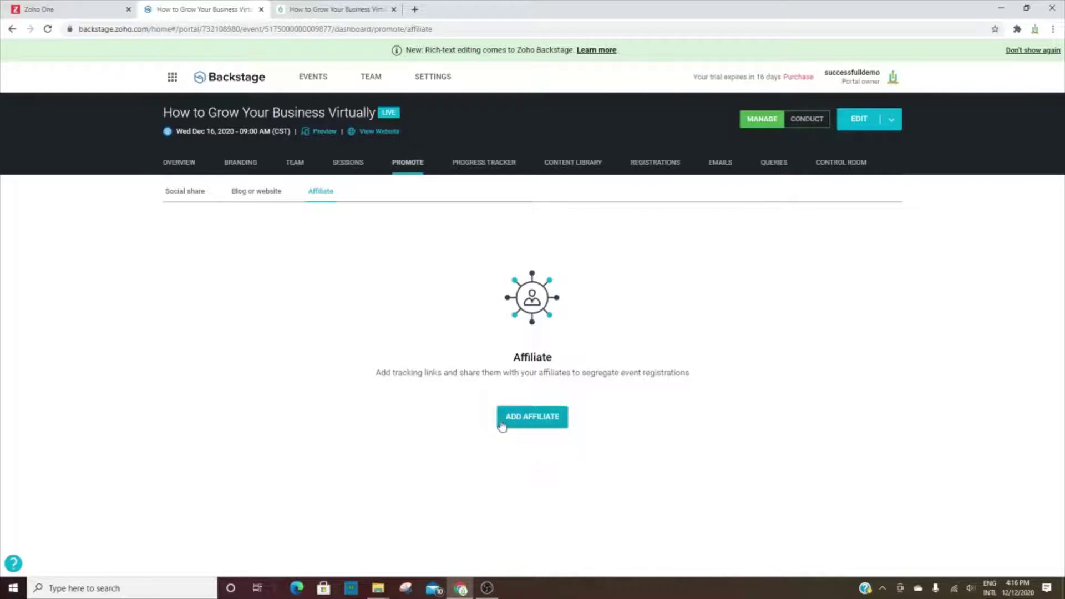
pyautogui.click(484, 166)
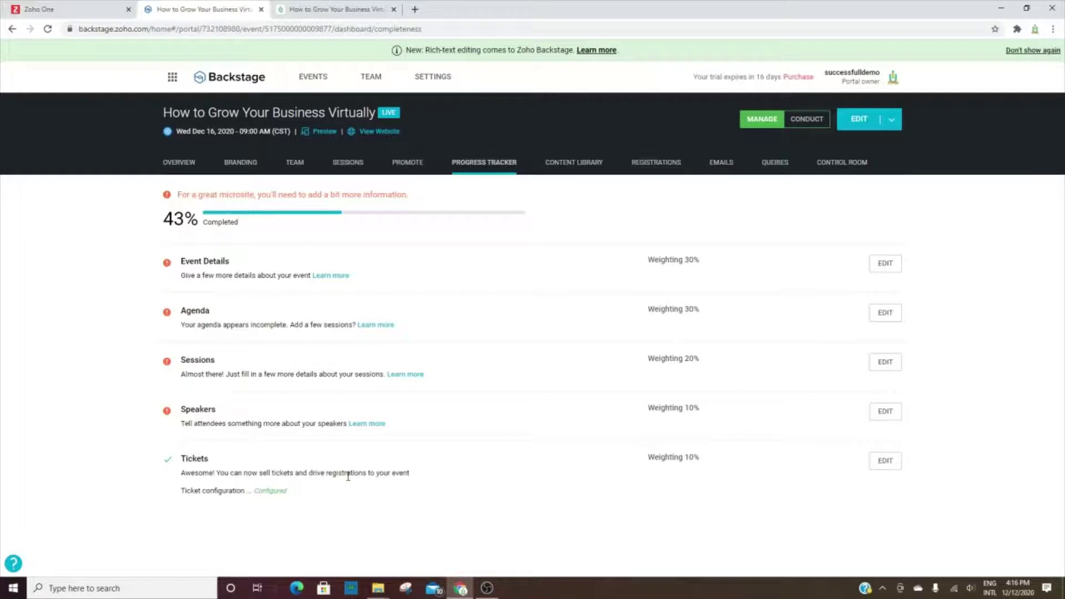
# Browse the Design and Presentation libraries, then open the Registrations sales summary.
pyautogui.click(575, 162)
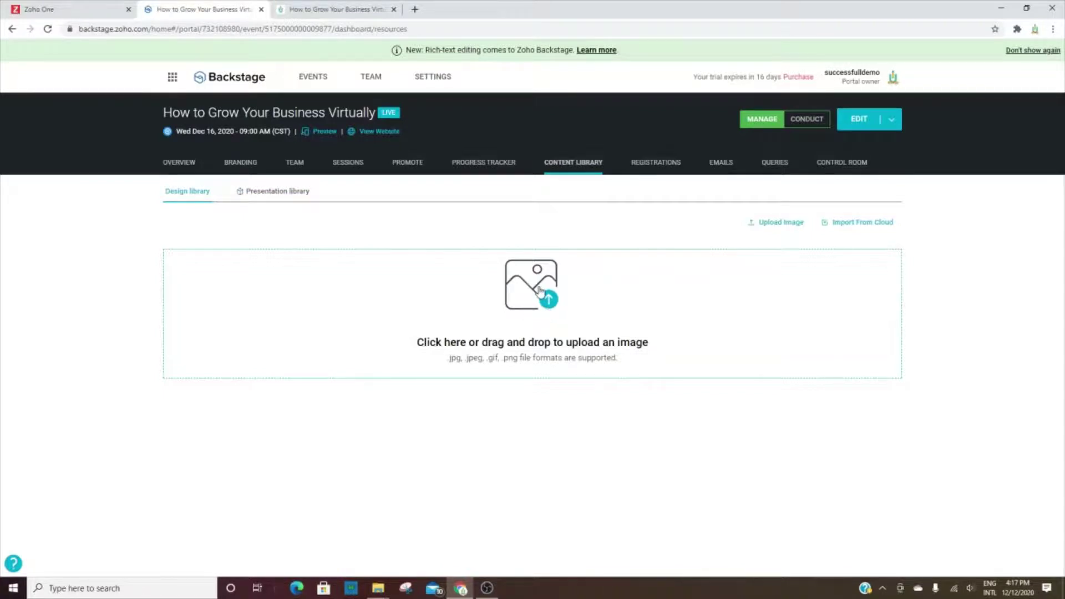
pyautogui.click(273, 194)
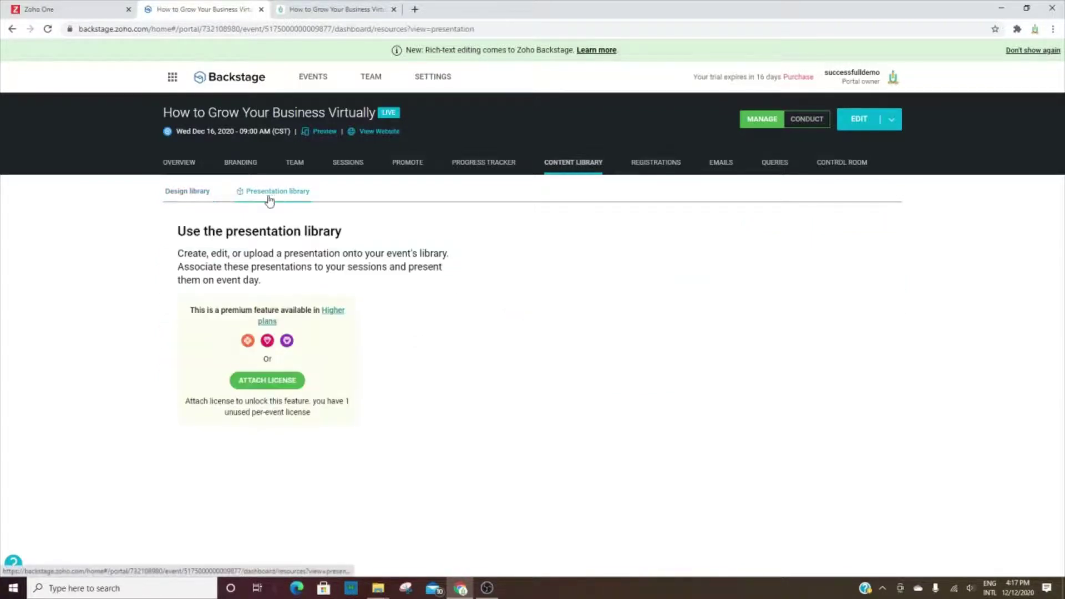
pyautogui.click(647, 162)
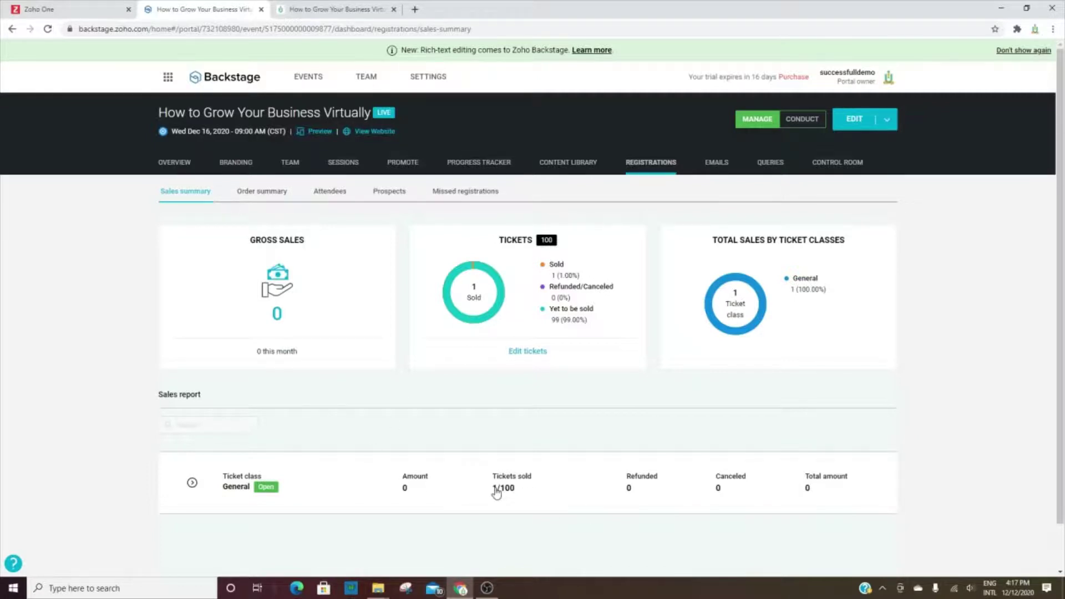
# Expand the order in Order summary, then check Attendees, Prospects and Missed registrations.
pyautogui.click(256, 192)
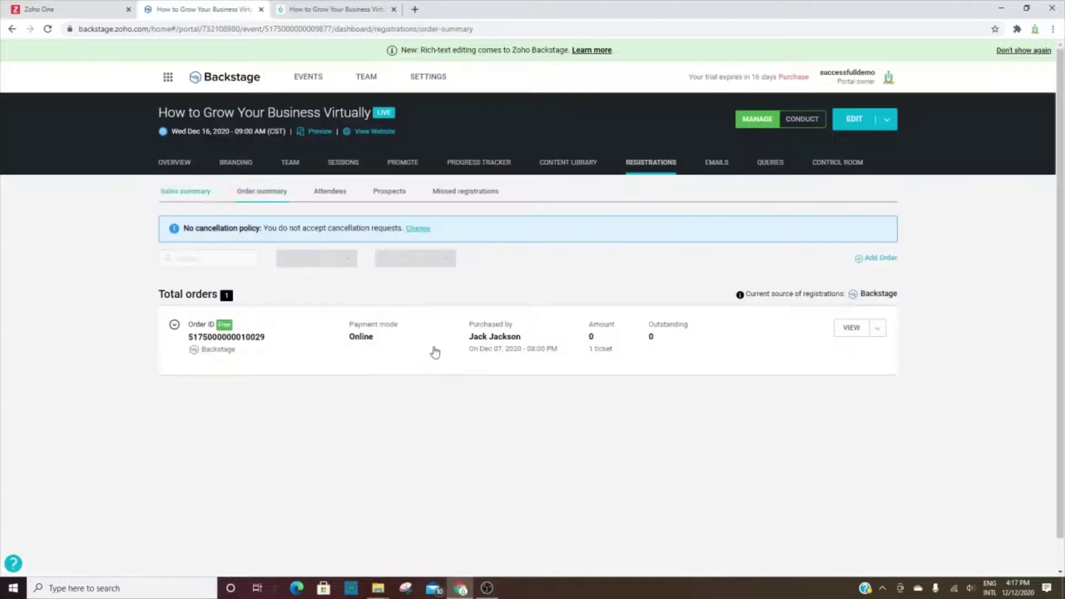
pyautogui.click(432, 352)
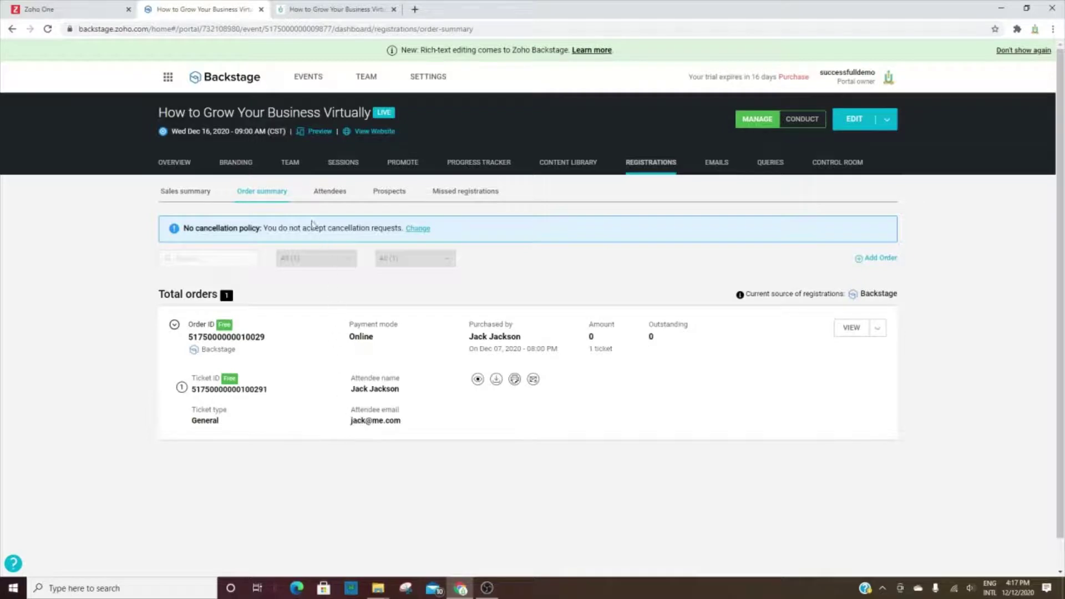
pyautogui.click(331, 193)
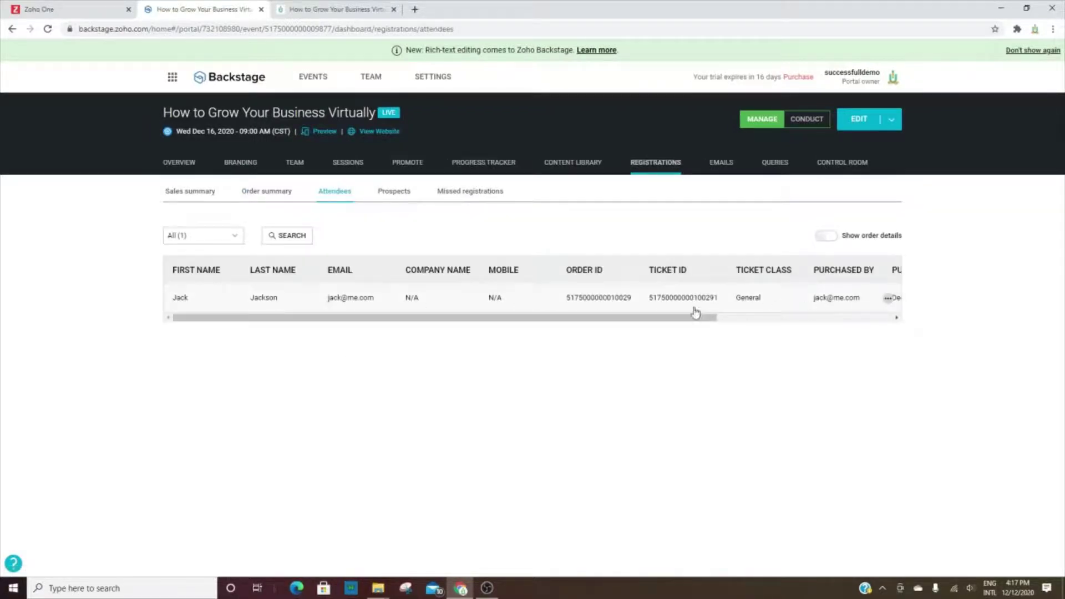
pyautogui.click(397, 197)
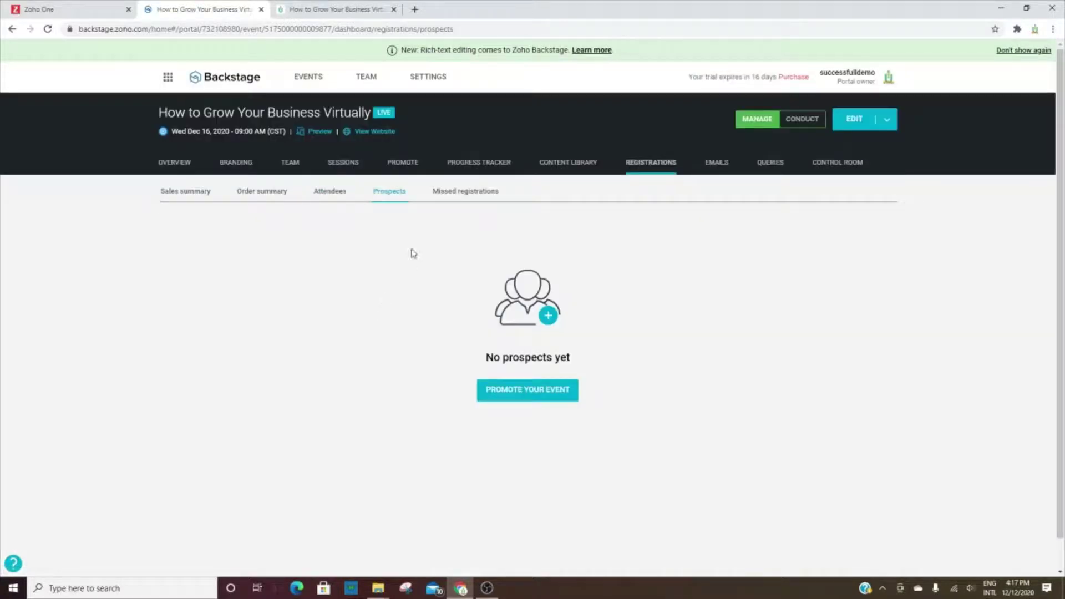
pyautogui.click(451, 195)
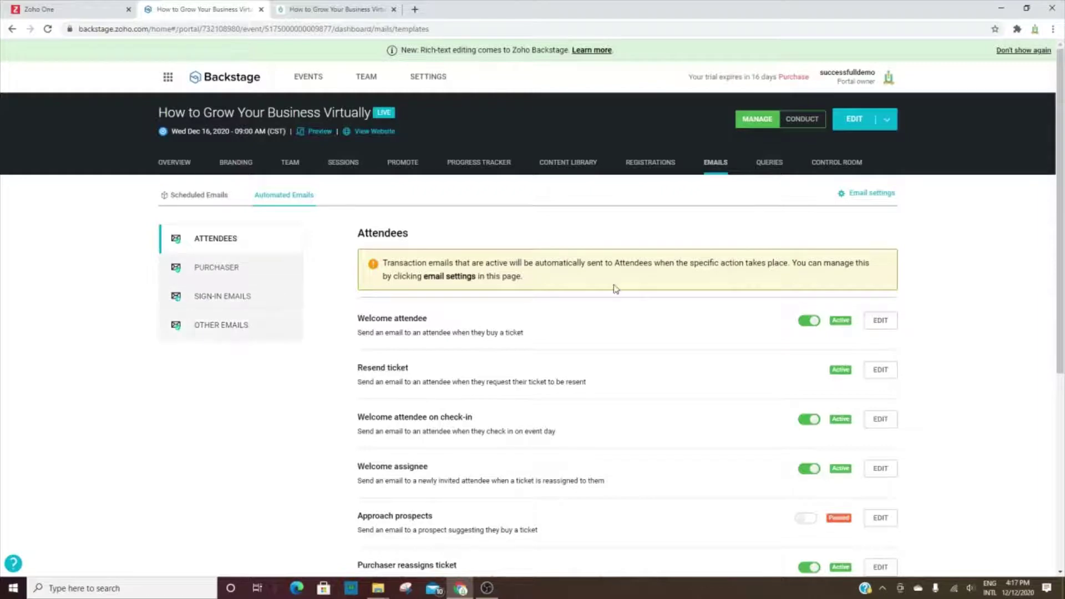
# Scroll through the Automated Emails list of attendee emails.
pyautogui.scroll(-6, 638, 317)
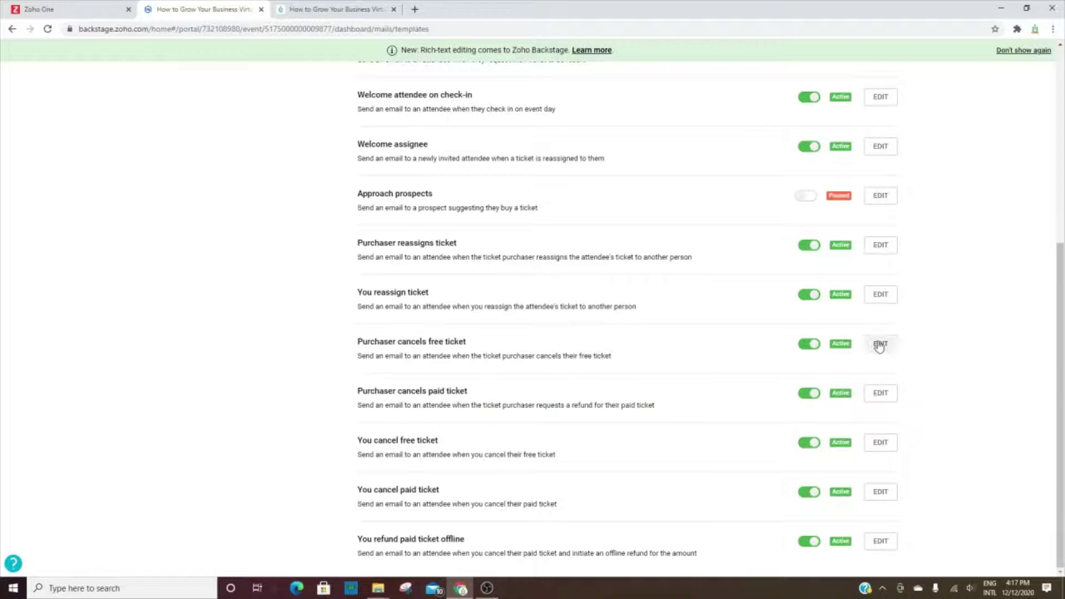
pyautogui.scroll(6, 647, 471)
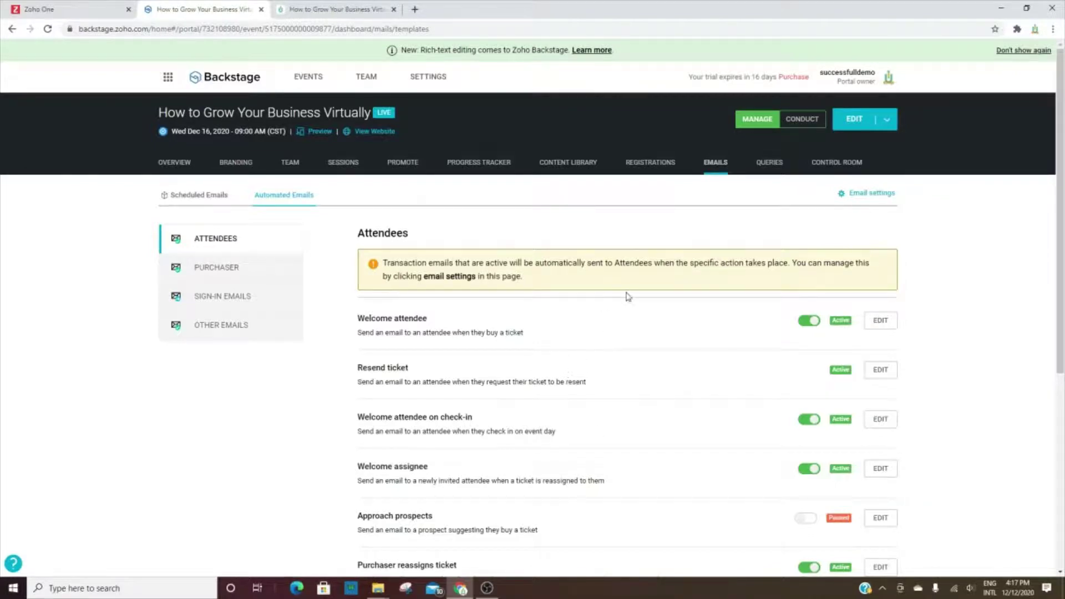
pyautogui.scroll(-6, 654, 450)
pyautogui.scroll(6, 654, 450)
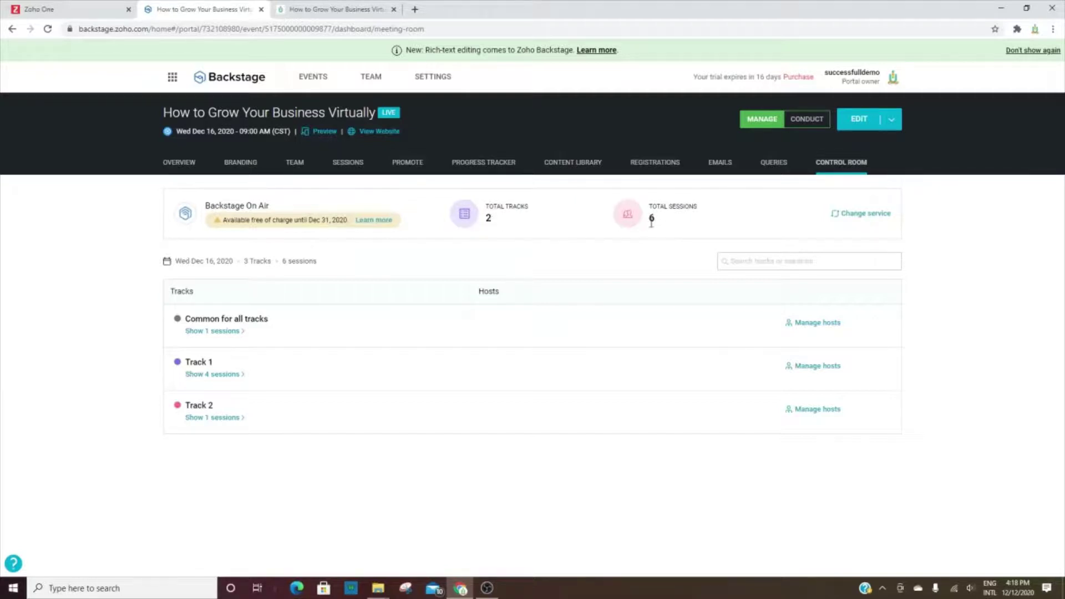
# Expand the Common for all tracks, Track 1 (4 sessions) and Track 2 (1 session) lists.
pyautogui.click(219, 333)
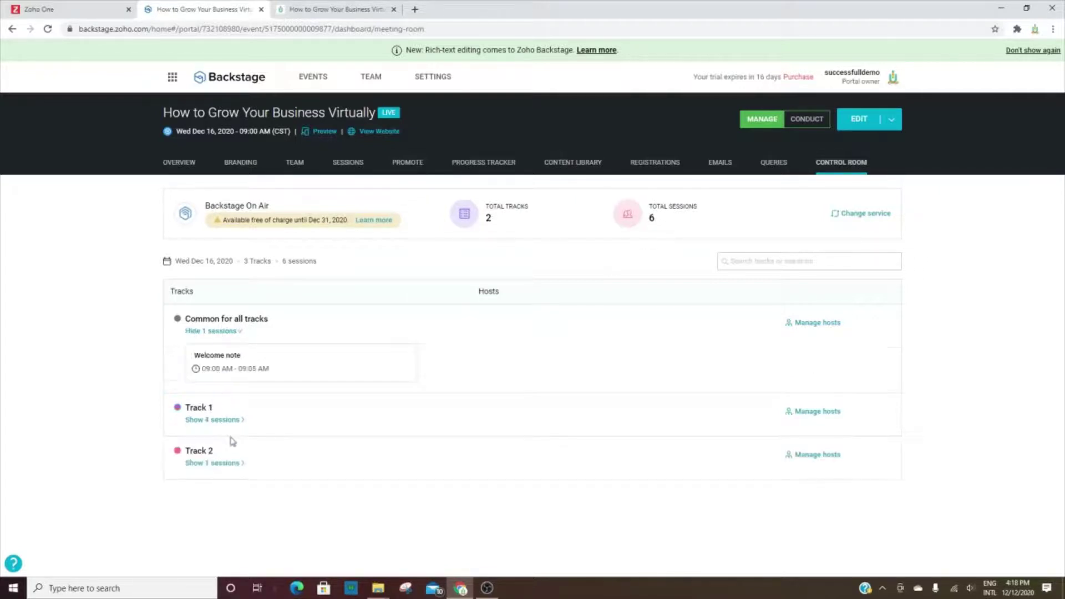
pyautogui.click(199, 420)
pyautogui.scroll(-1, 248, 440)
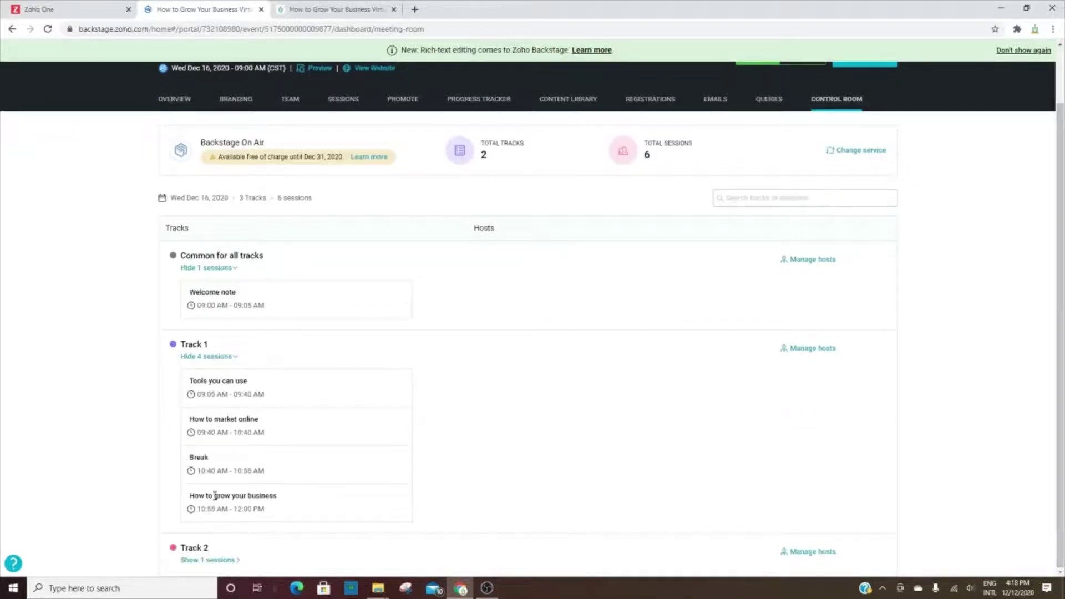
pyautogui.click(195, 561)
pyautogui.scroll(-1, 305, 413)
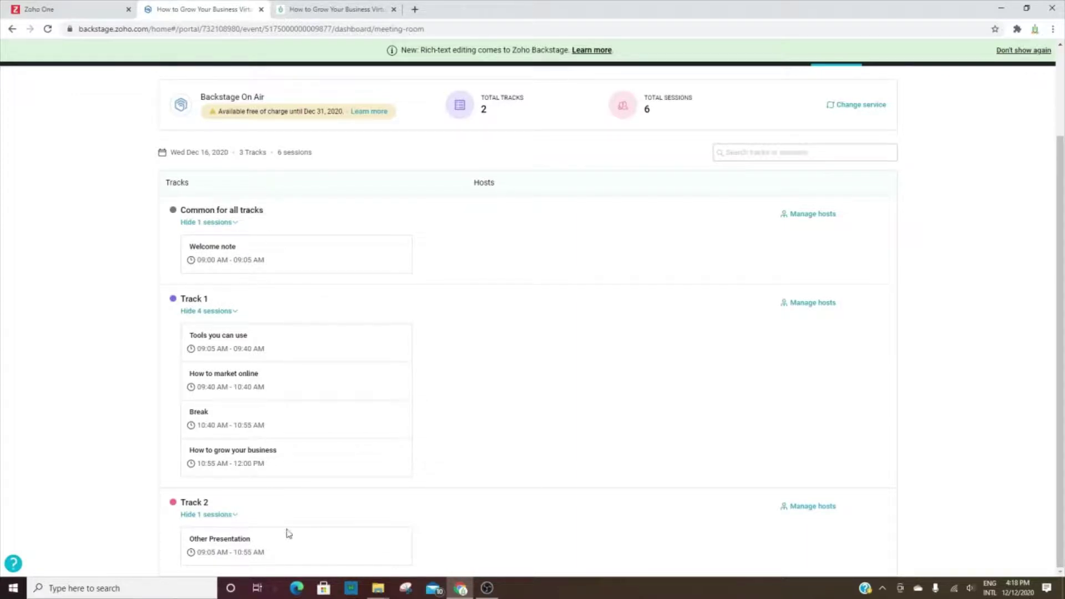
pyautogui.scroll(2, 568, 452)
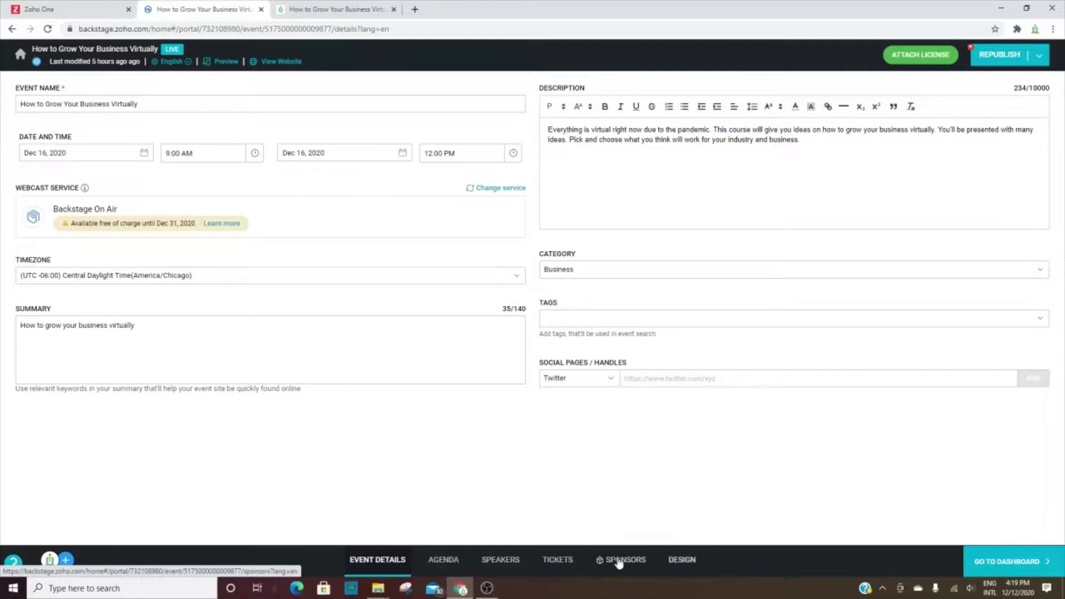
# Switch from the event details to the Day 1 Agenda timeline.
pyautogui.click(443, 559)
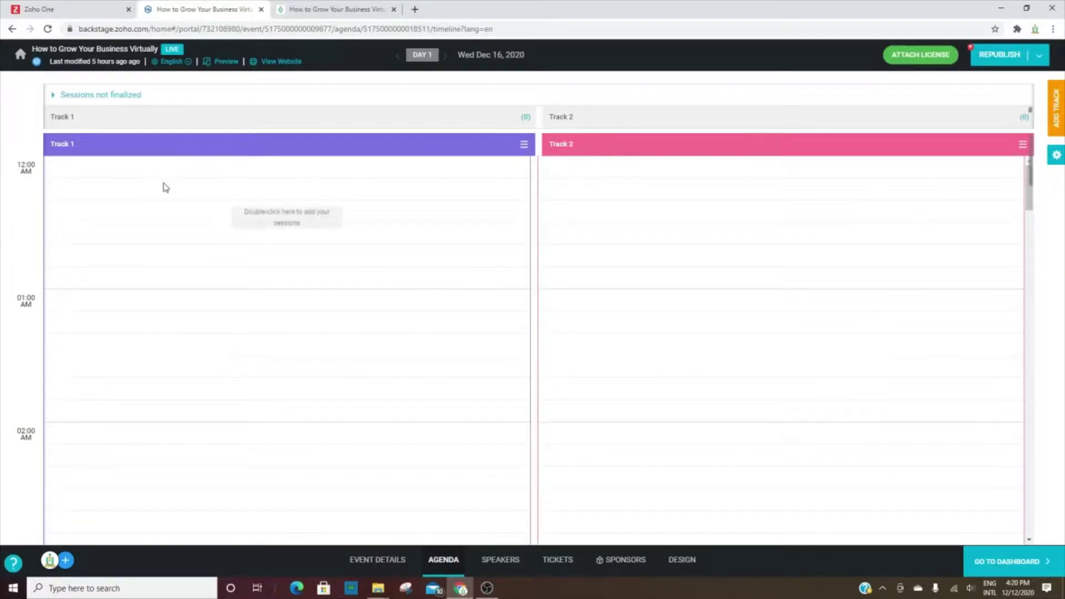
# Scroll the Day 1 agenda to the 9:00 AM sessions in Track 1 and Track 2.
pyautogui.scroll(-10, 345, 326)
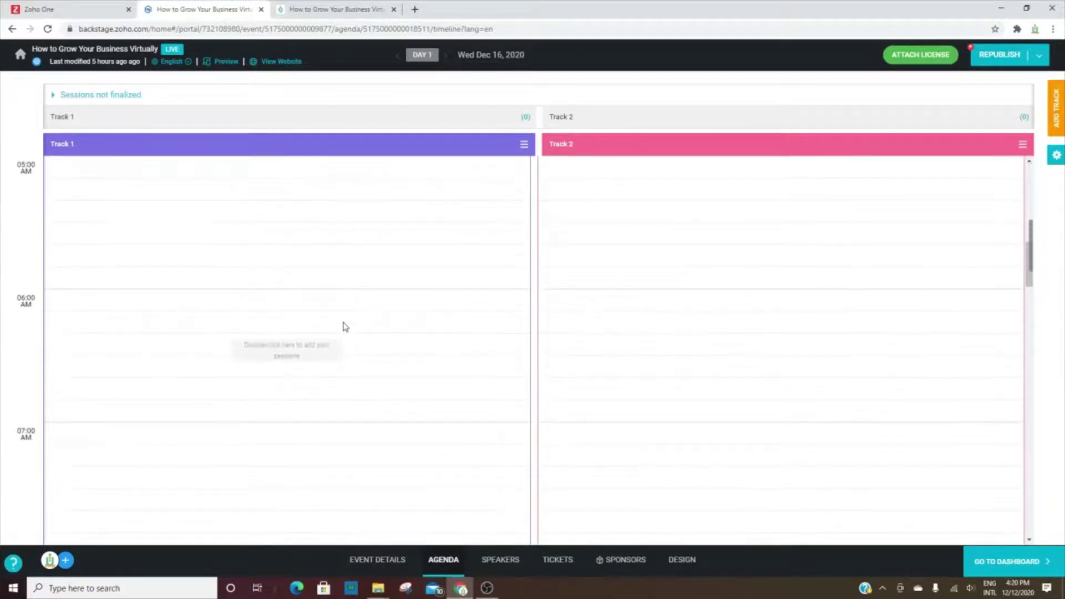
pyautogui.scroll(-9, 345, 326)
pyautogui.scroll(1, 341, 315)
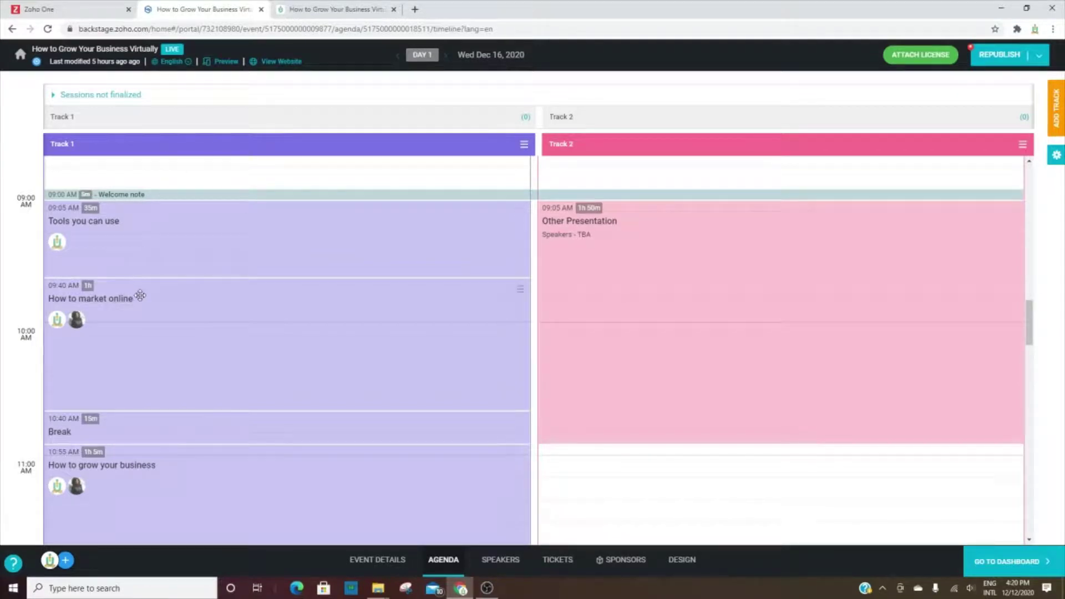
pyautogui.scroll(-3, 138, 294)
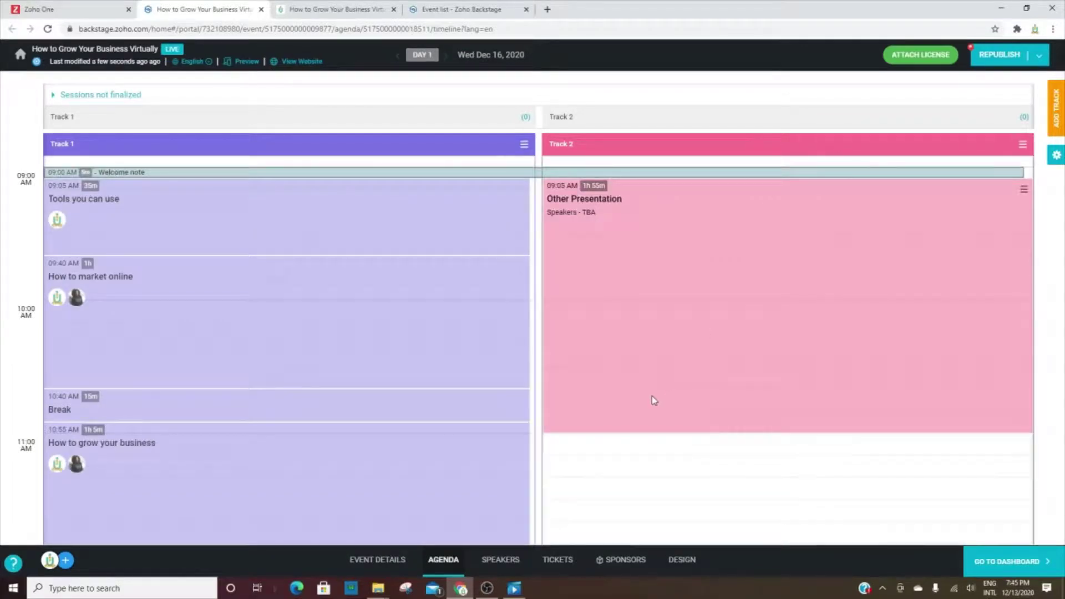
pyautogui.scroll(4, 717, 255)
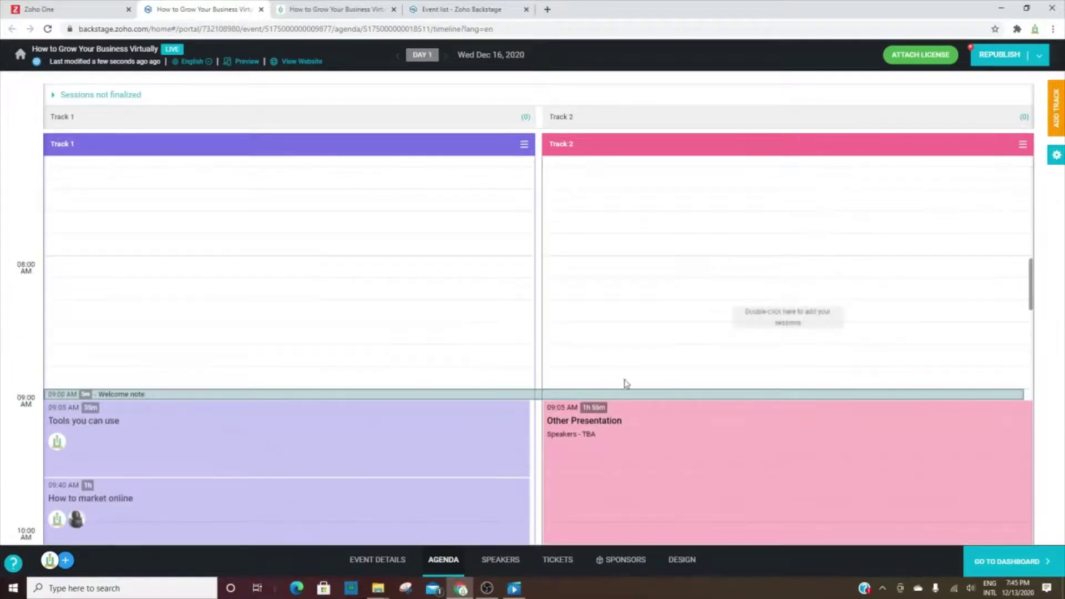
pyautogui.scroll(-3, 629, 392)
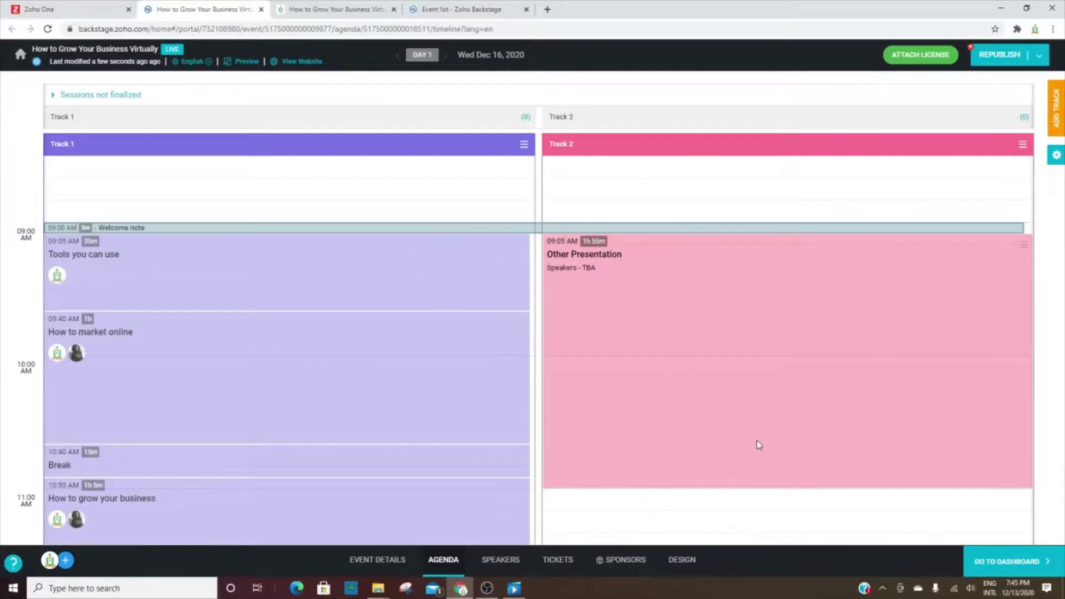
pyautogui.scroll(-3, 756, 441)
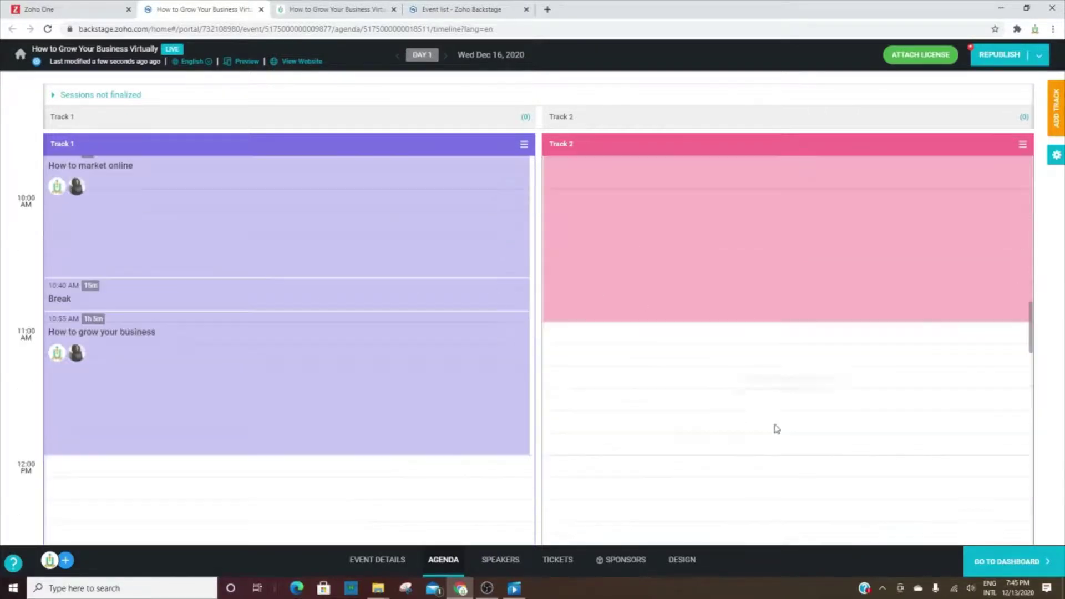
# Show the editor's speakers list and compare it with the live website's Speakers page.
pyautogui.click(499, 560)
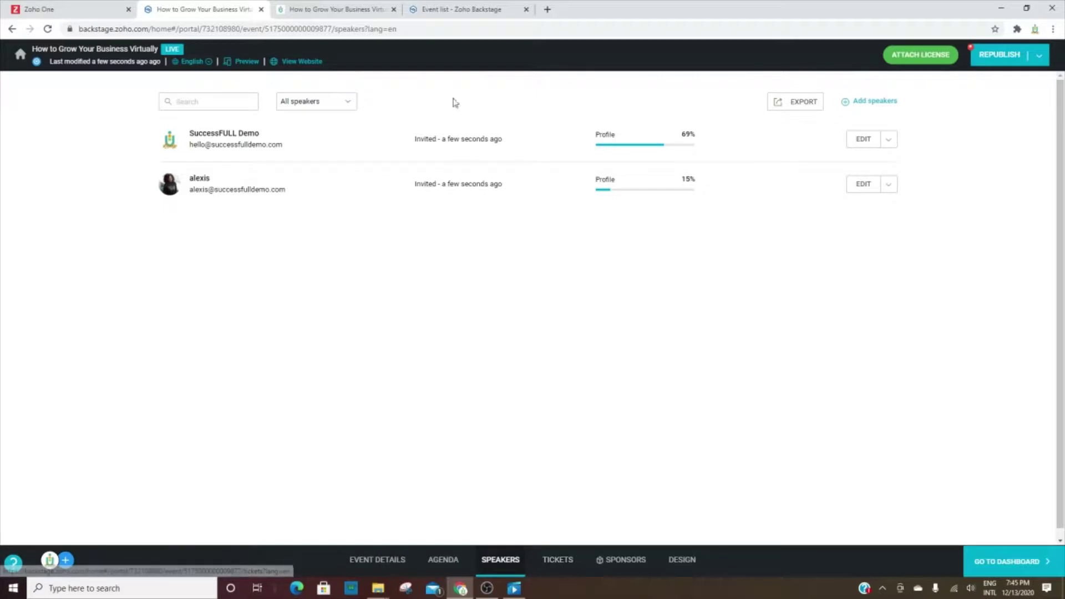
pyautogui.click(436, 7)
pyautogui.click(325, 6)
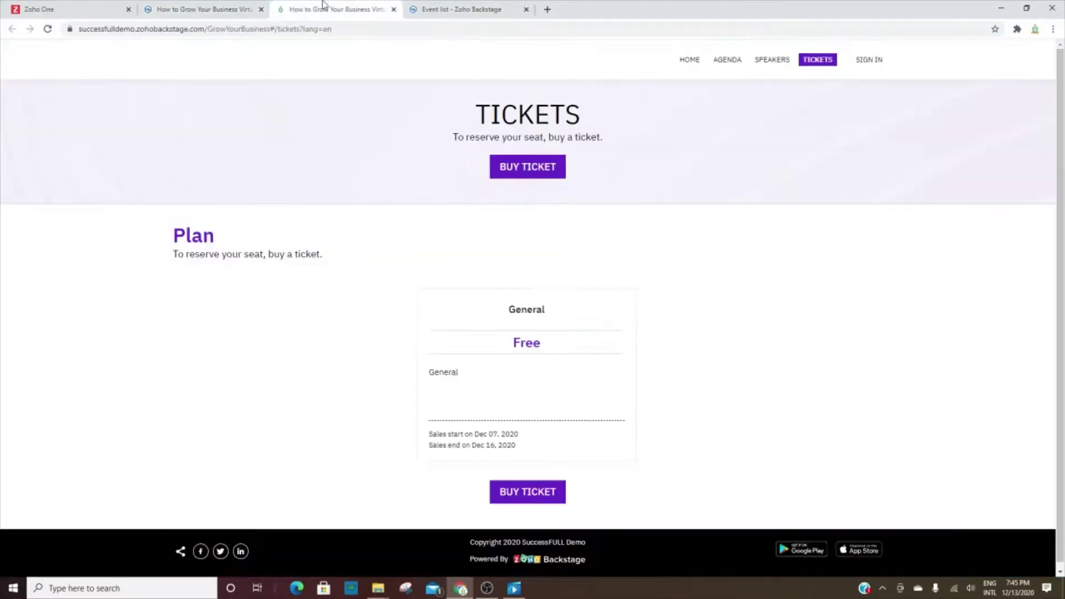
pyautogui.click(770, 61)
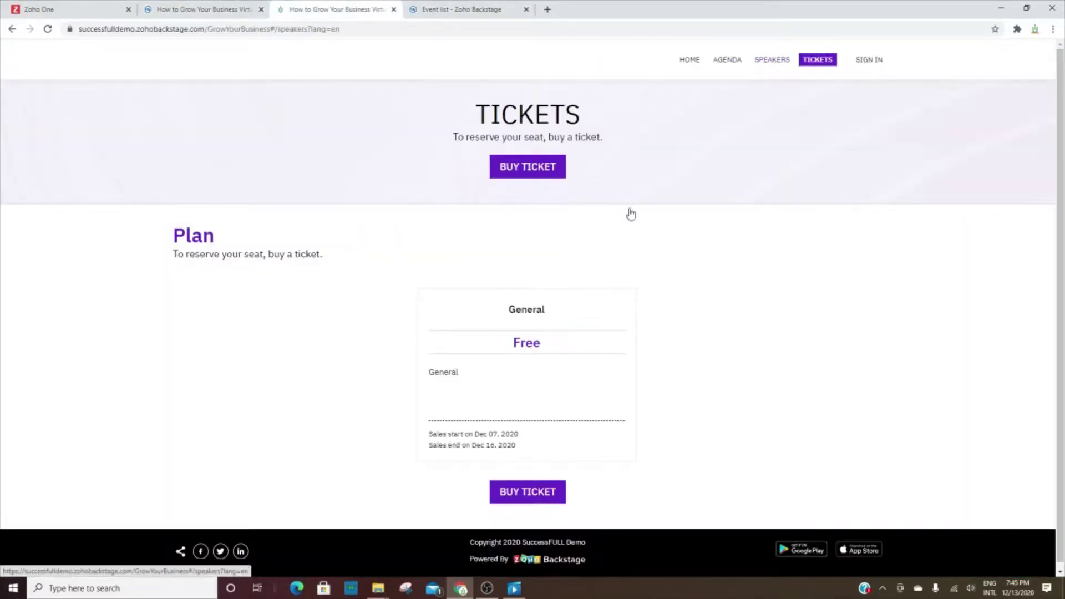
pyautogui.click(214, 7)
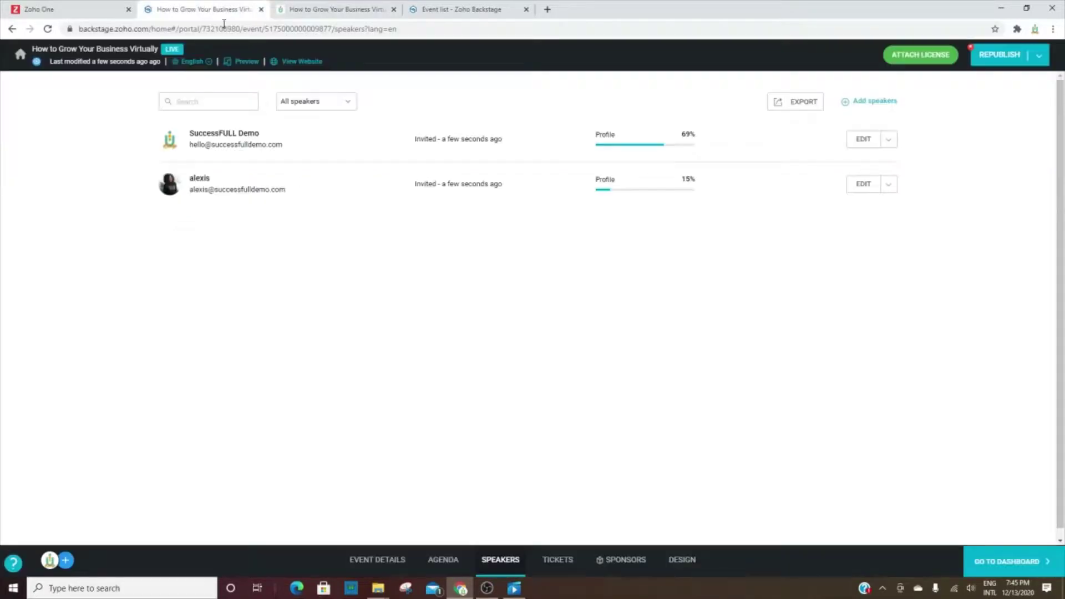
# Browse the ticketing Payments, Promotional Codes, Cancellation Policy and Advanced Settings pages.
pyautogui.click(556, 562)
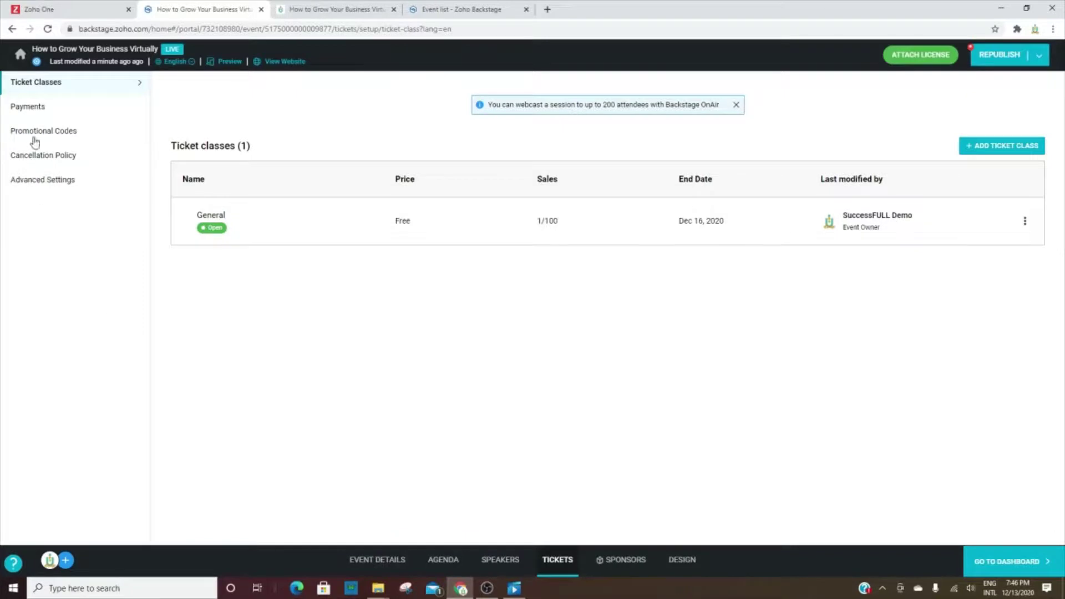
pyautogui.click(37, 109)
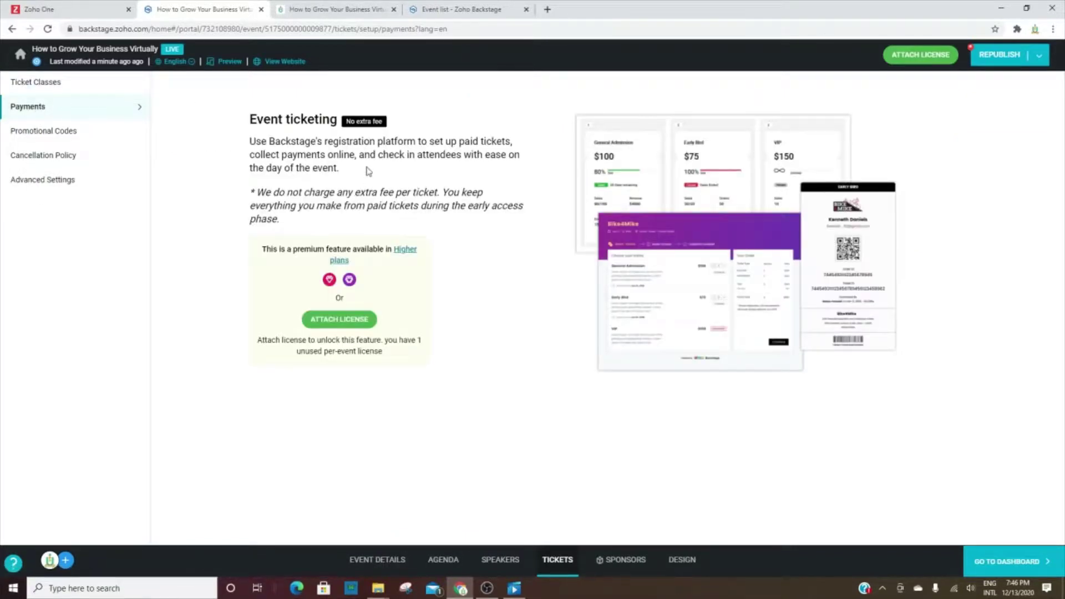
pyautogui.click(33, 137)
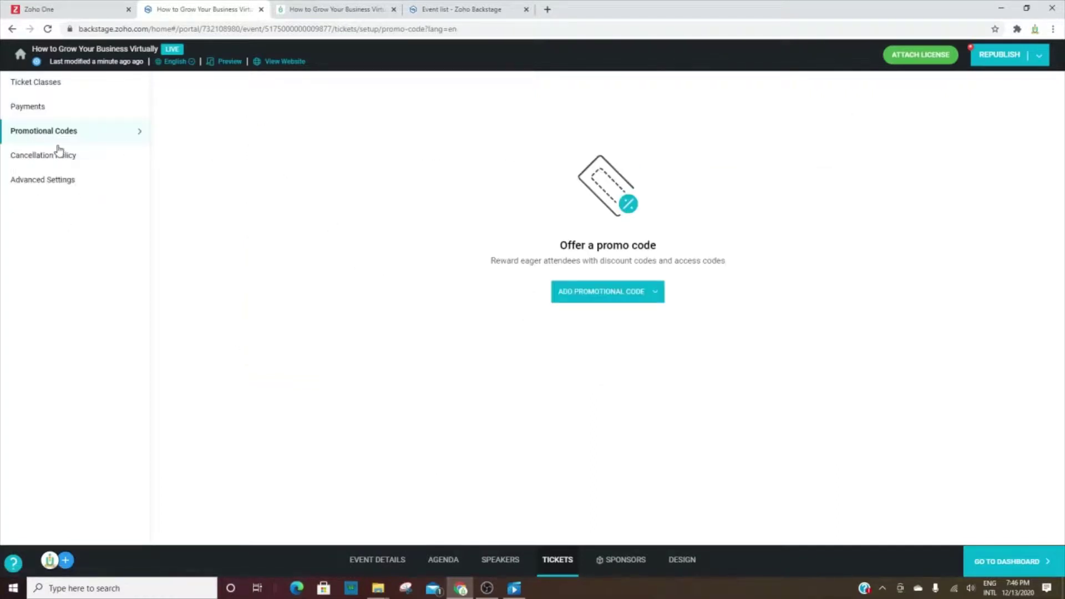
pyautogui.click(45, 157)
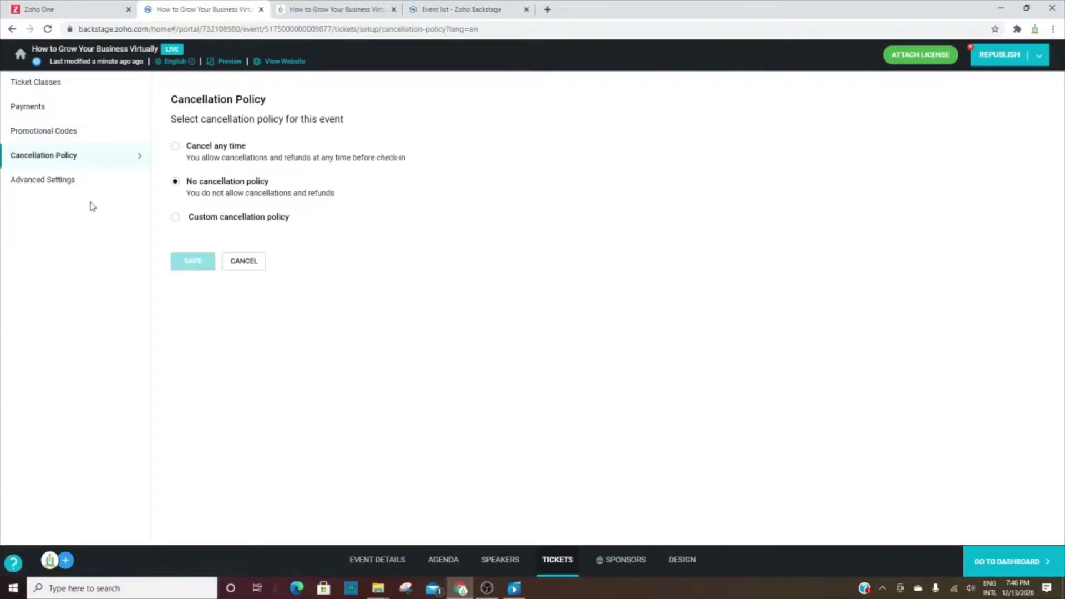
pyautogui.click(39, 183)
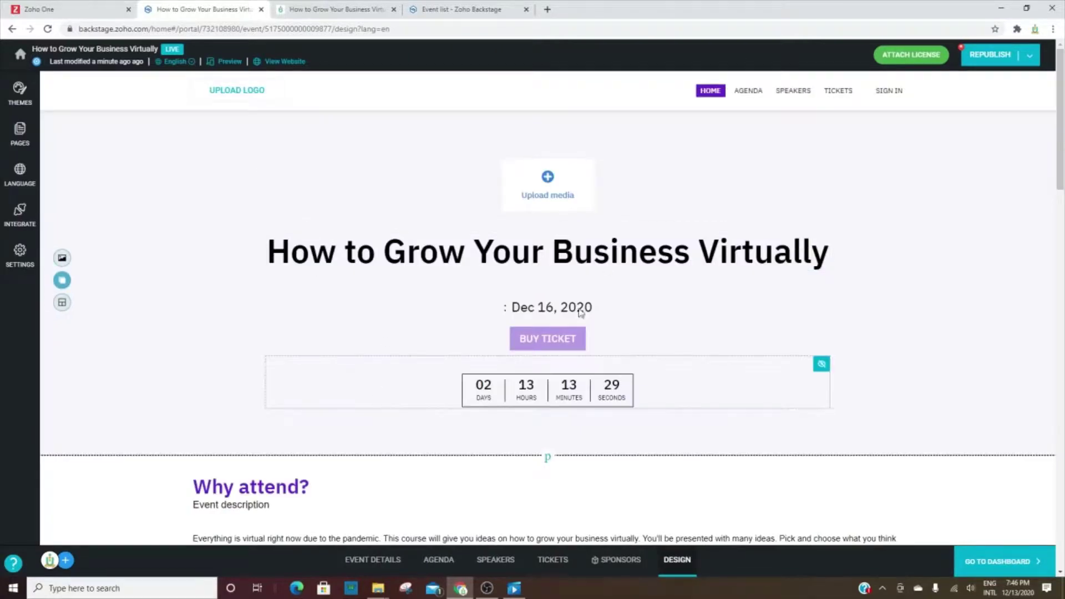
pyautogui.scroll(-2, 560, 324)
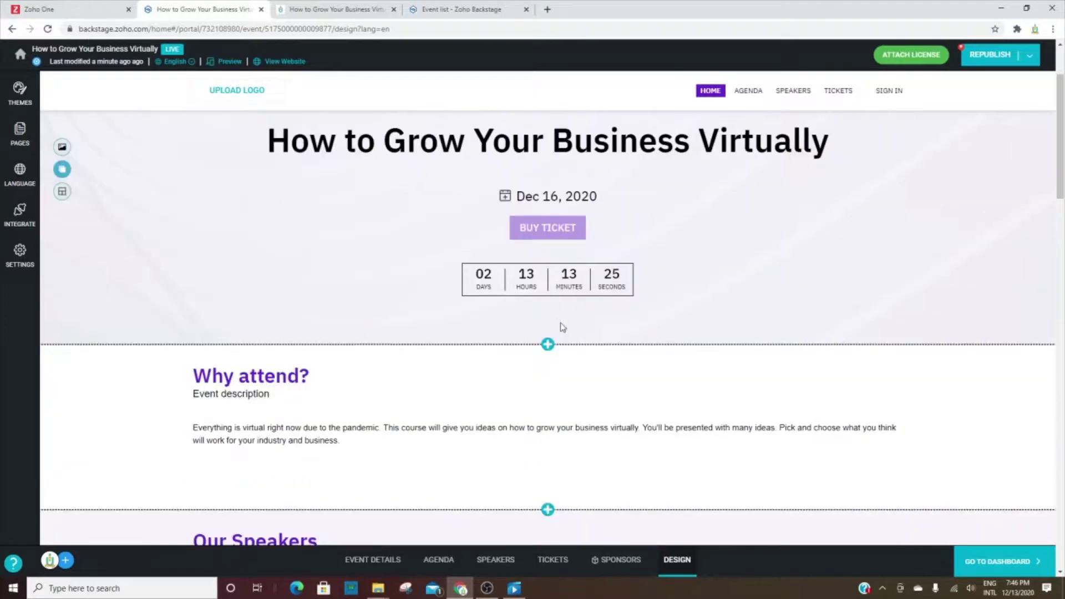
pyautogui.scroll(2, 555, 316)
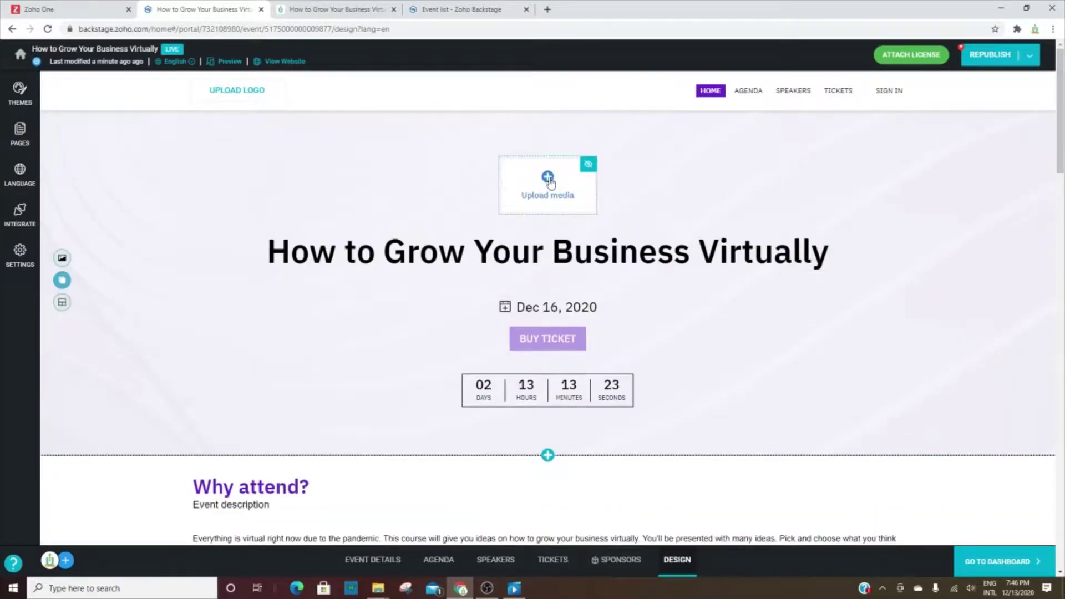
pyautogui.scroll(-5, 407, 369)
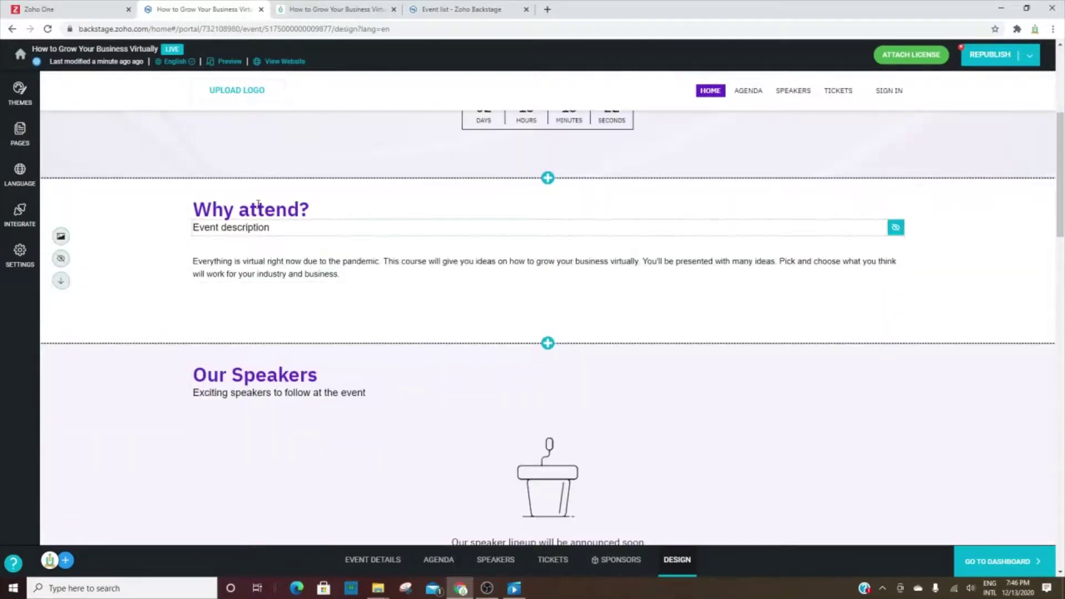
pyautogui.doubleClick(256, 203)
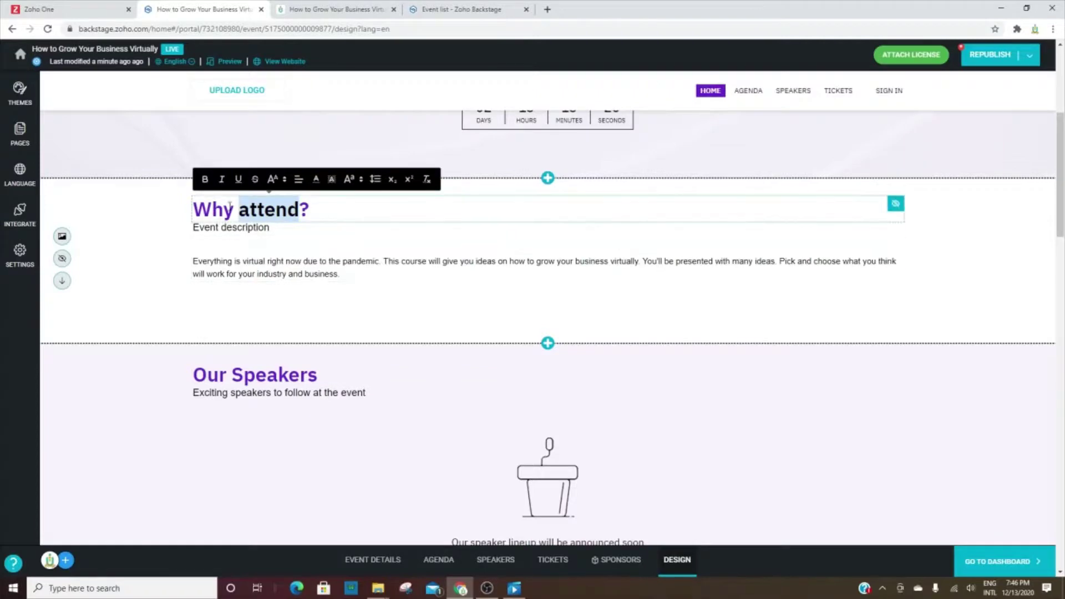
pyautogui.doubleClick(215, 203)
pyautogui.scroll(-4, 372, 325)
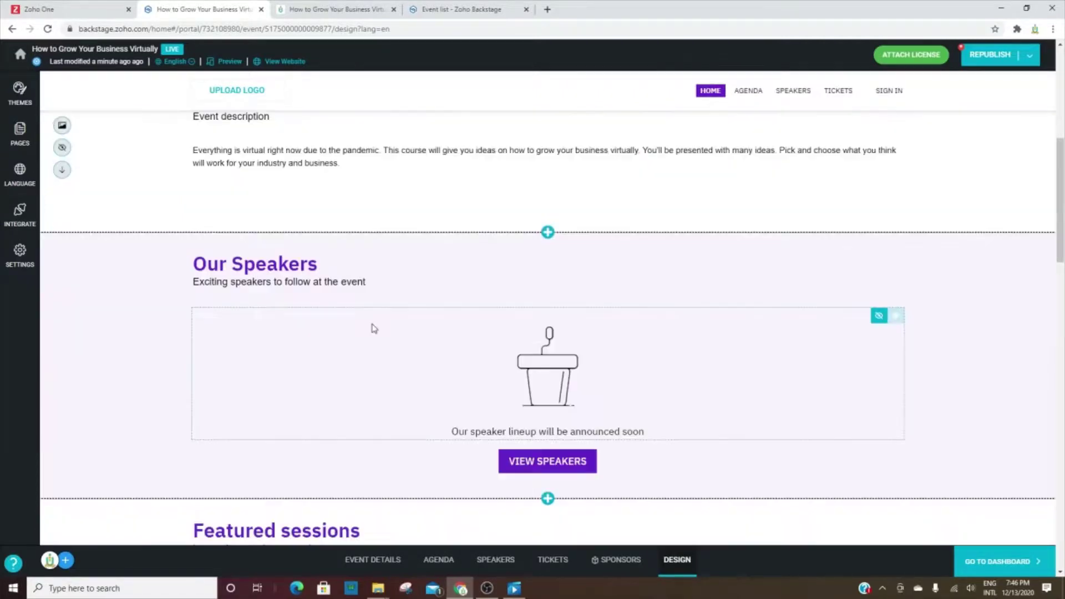
pyautogui.scroll(-13, 373, 328)
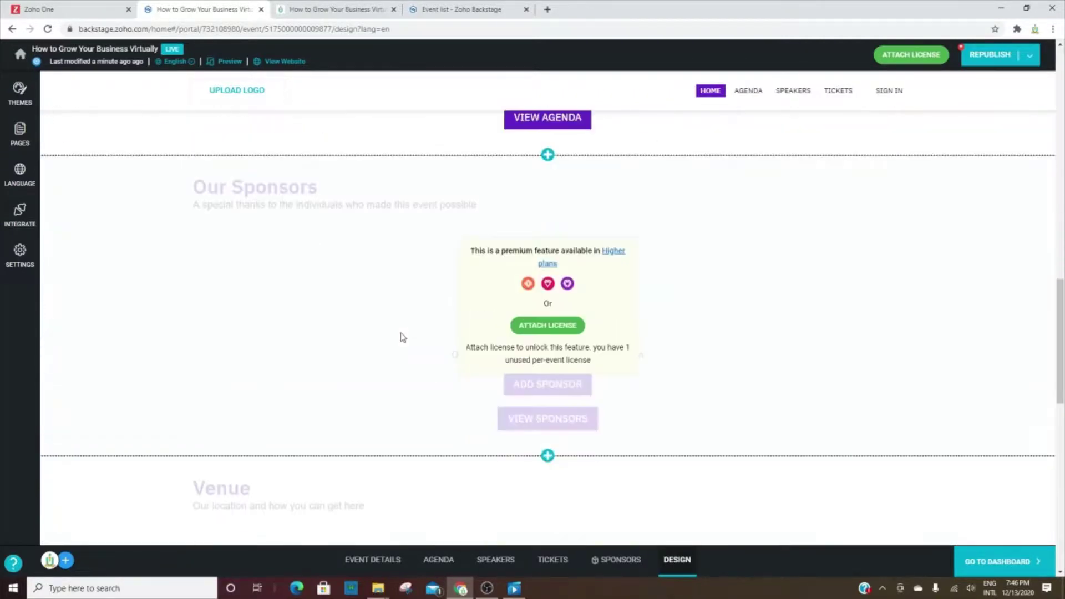
pyautogui.scroll(-5, 402, 337)
pyautogui.scroll(5, 399, 331)
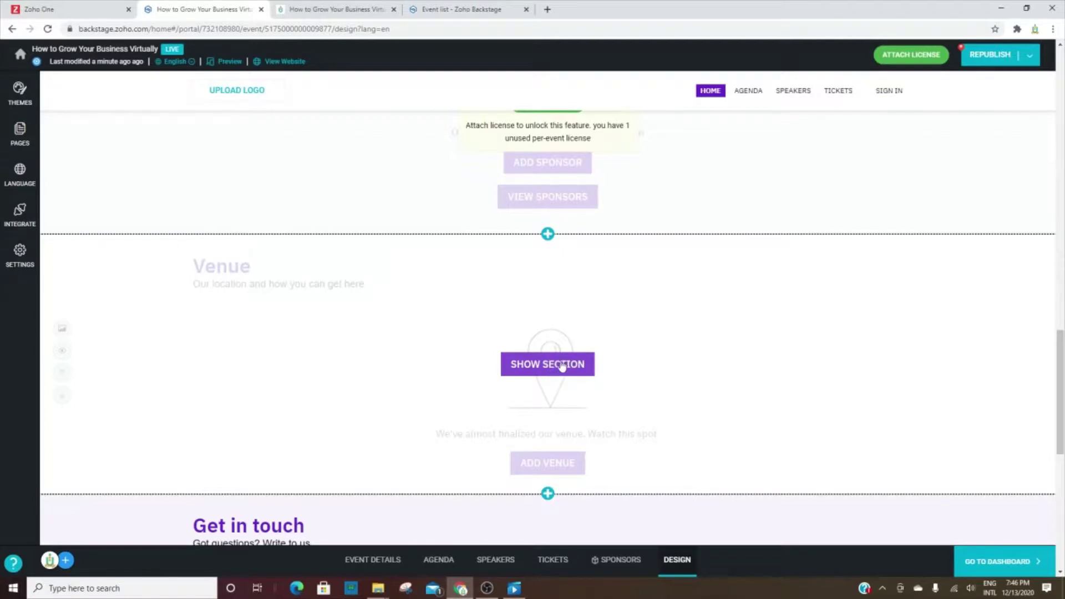
pyautogui.scroll(10, 380, 114)
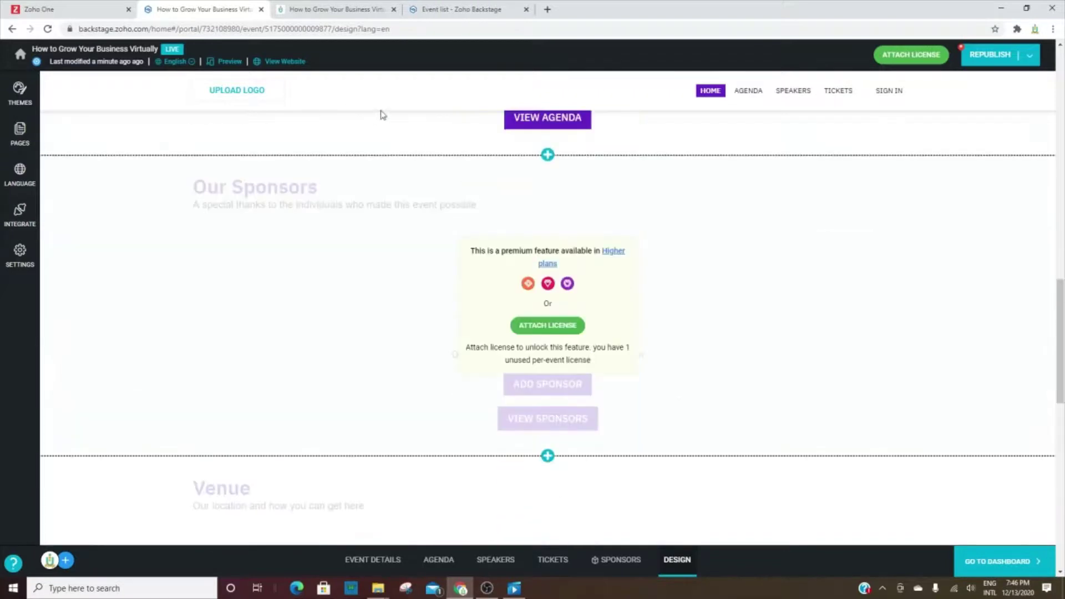
# Return to the portal's event list and view the team's Pending Invitations.
pyautogui.click(20, 54)
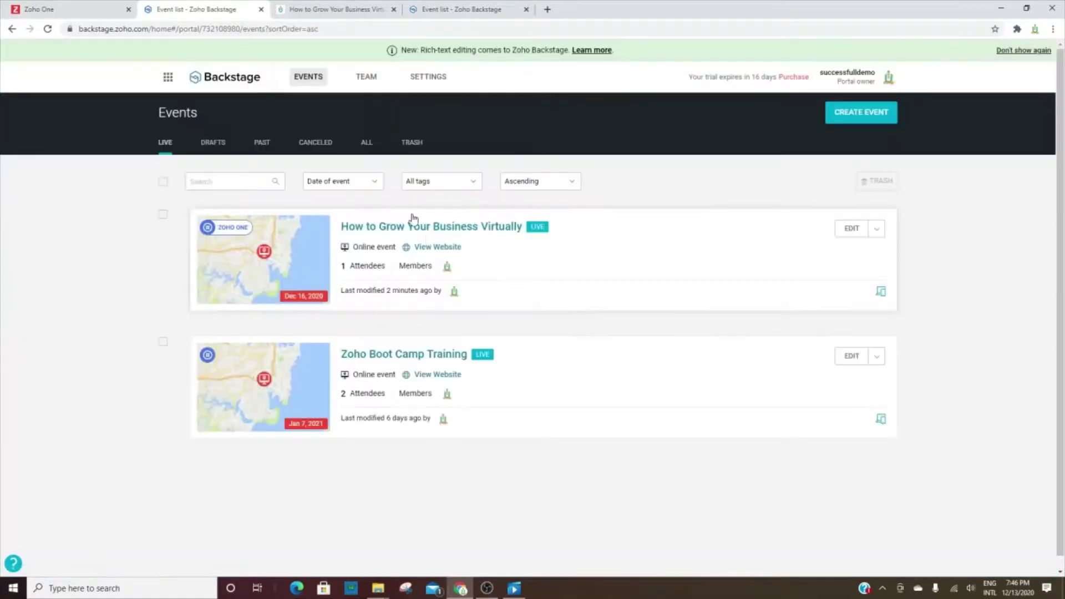
pyautogui.click(363, 80)
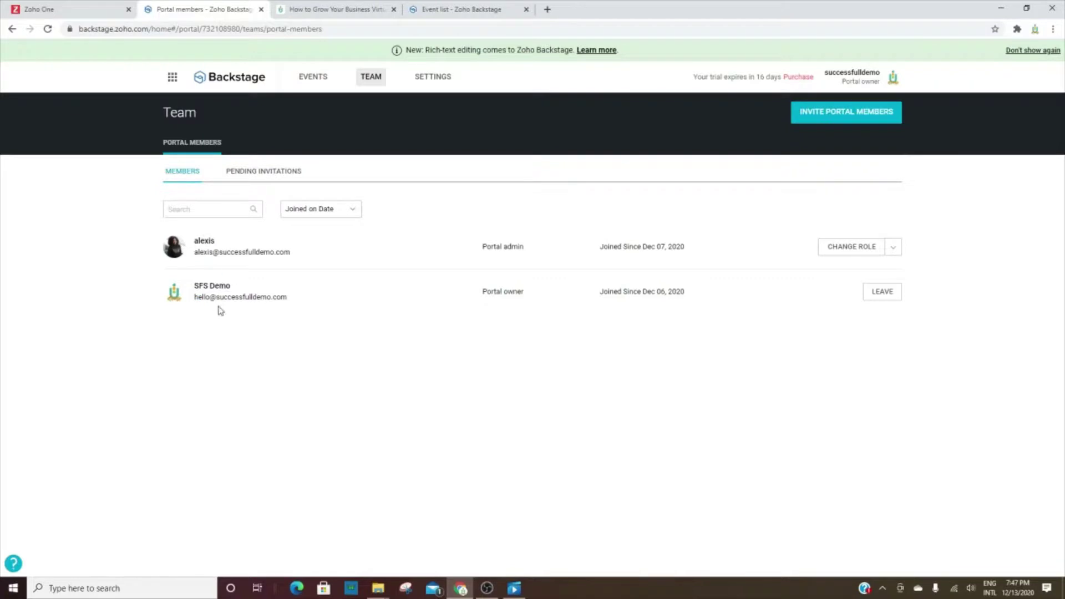
pyautogui.click(265, 171)
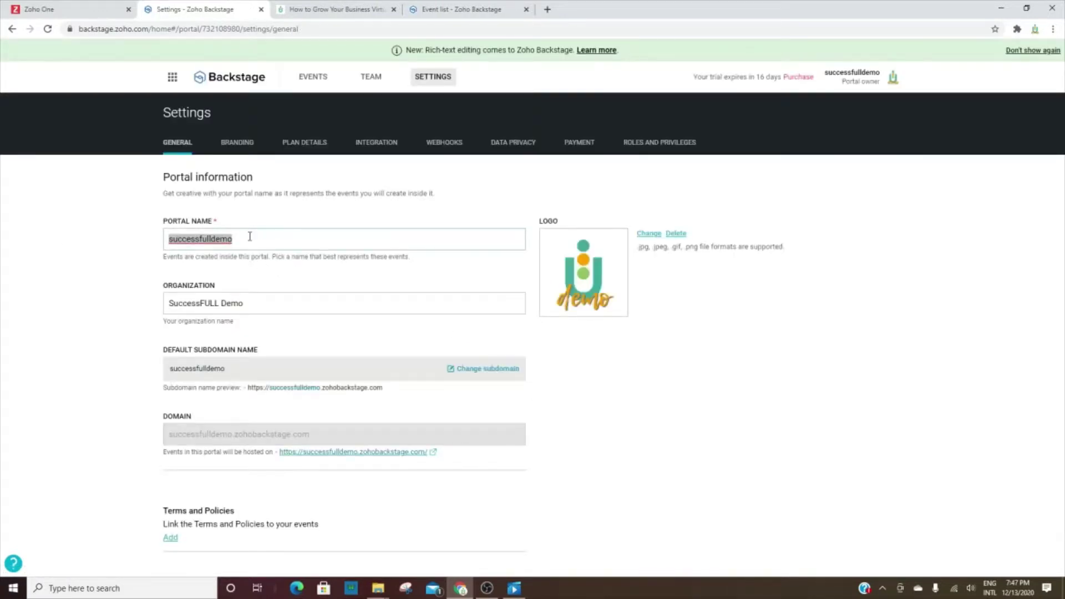
# Select the Organization name field, then bring up the Plan Details license list.
pyautogui.click(260, 306)
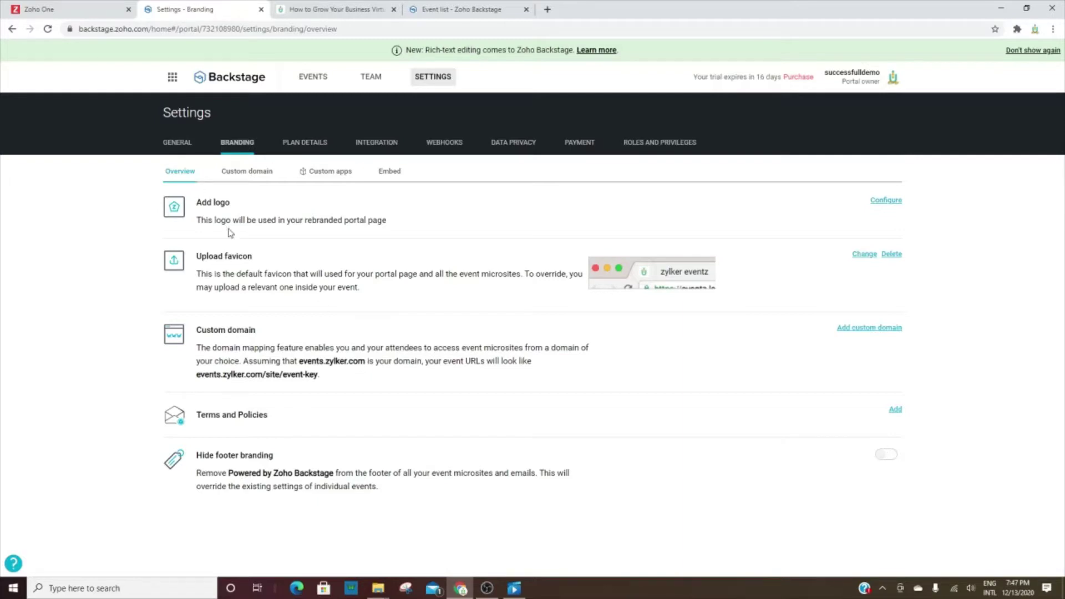
pyautogui.click(291, 145)
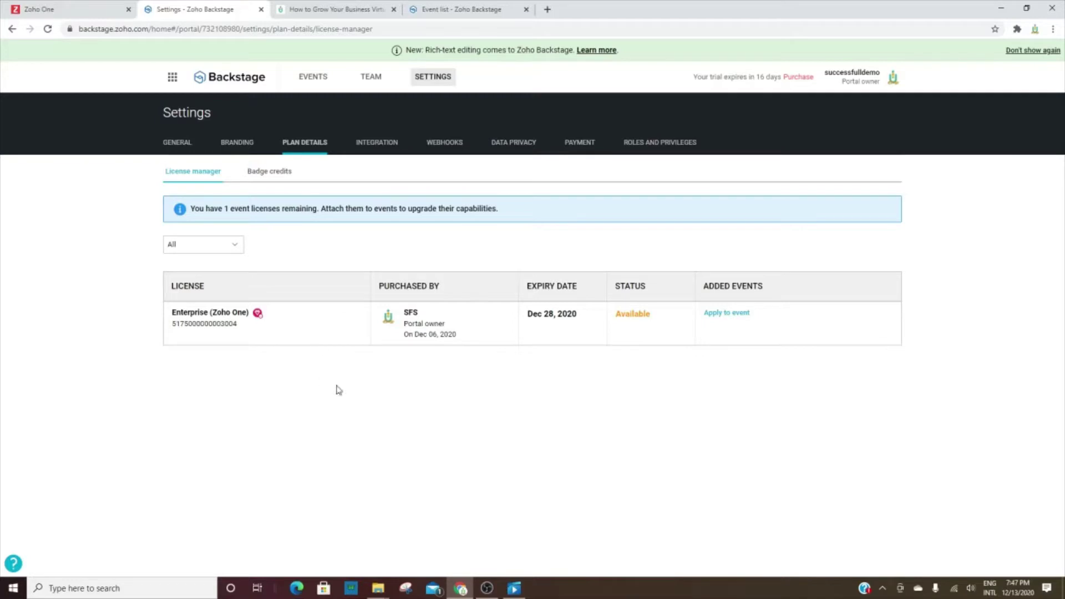
# Review the Integration, Webhooks and Data Privacy portal settings pages.
pyautogui.click(375, 145)
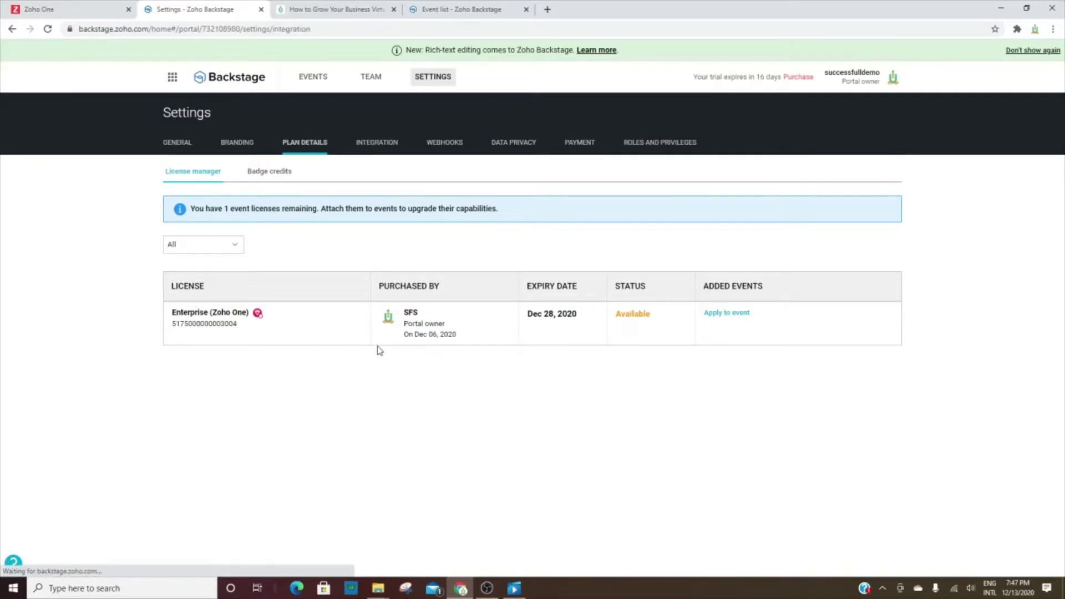
pyautogui.scroll(-1, 333, 288)
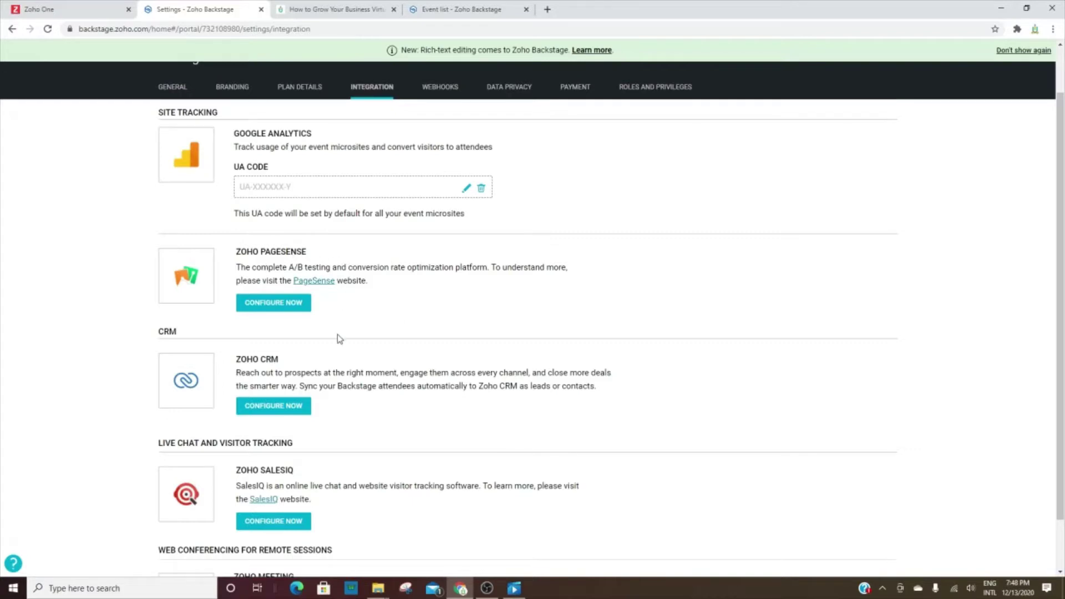
pyautogui.scroll(-1, 278, 401)
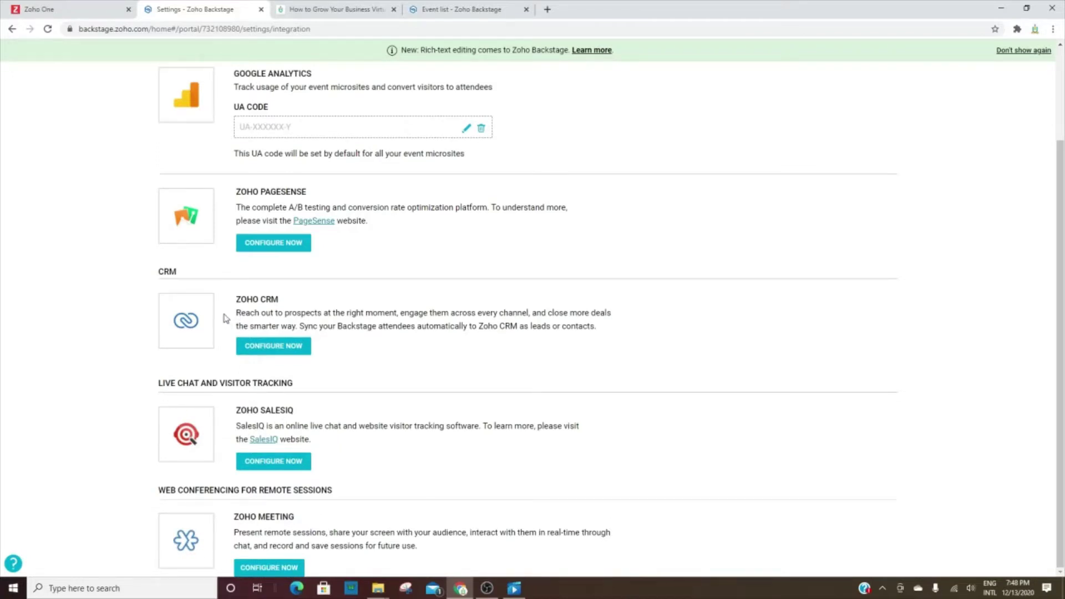
pyautogui.scroll(2, 330, 403)
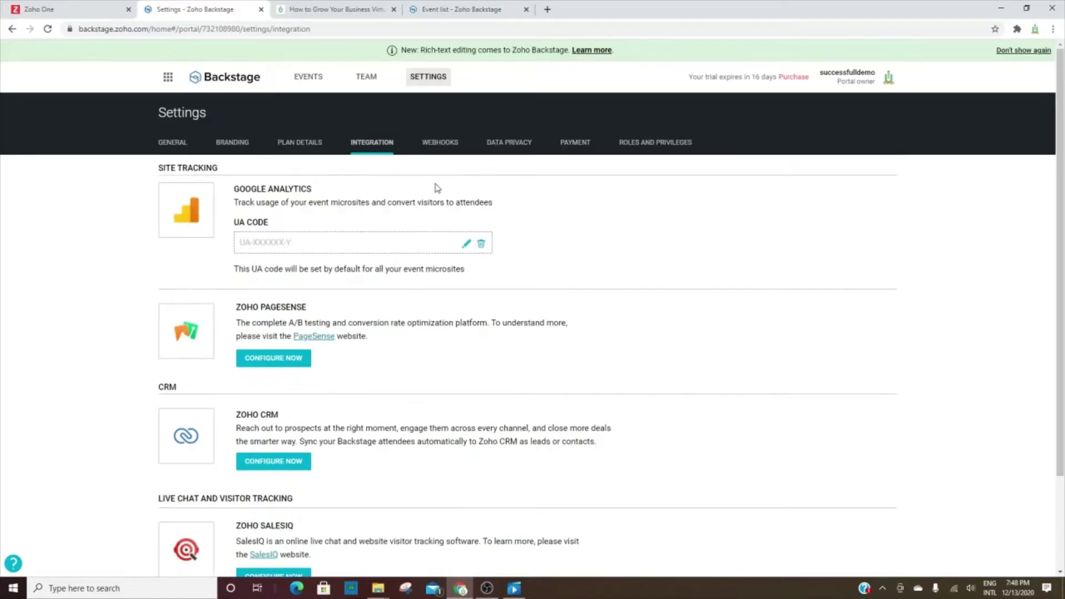
pyautogui.click(440, 143)
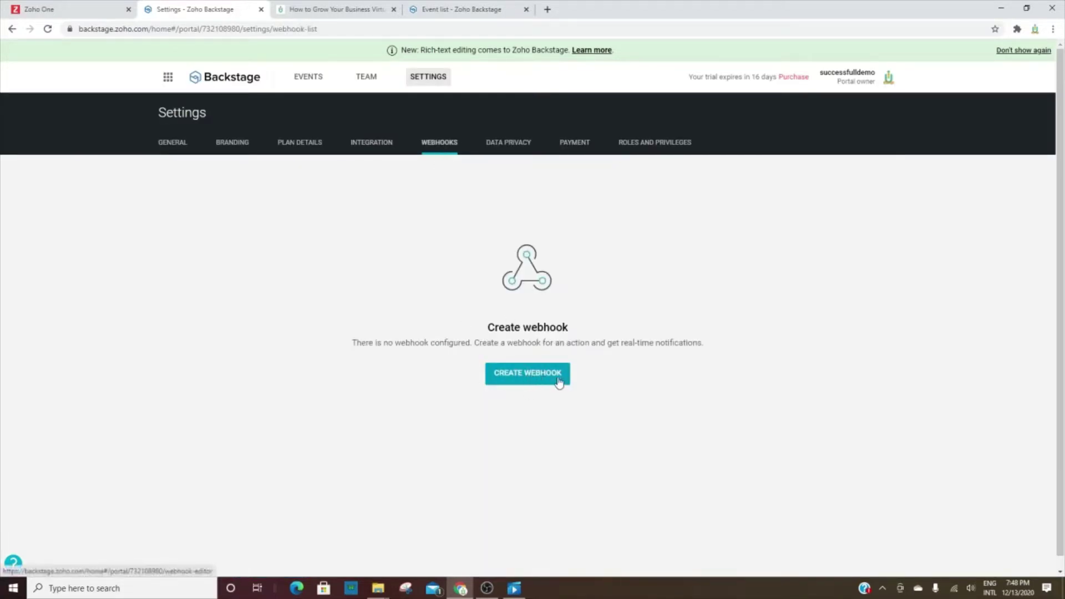
pyautogui.click(496, 144)
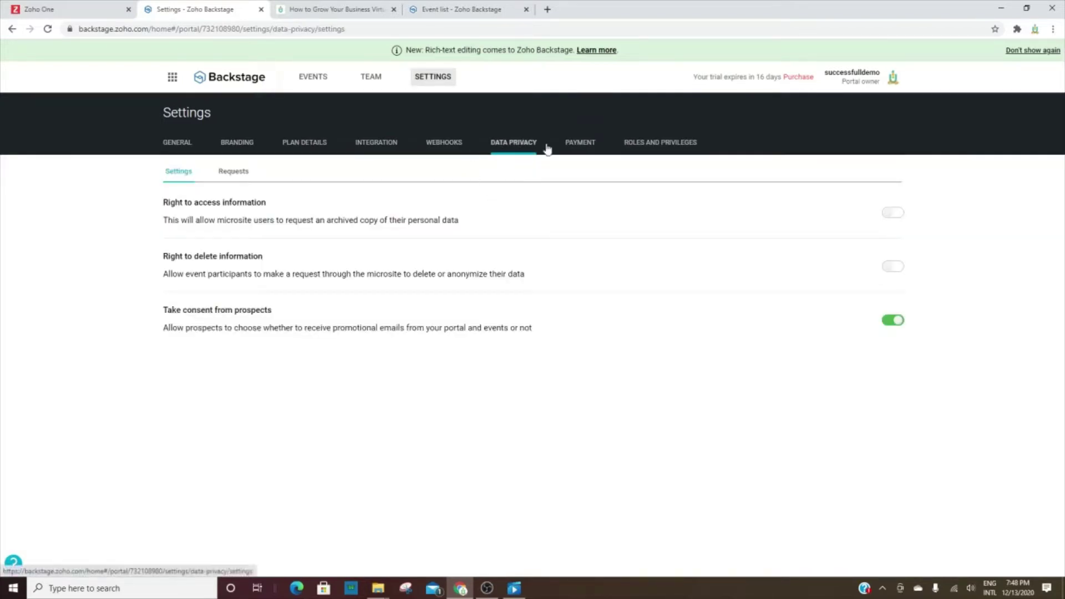
# Leave without saving for Payment settings, check Roles and Privileges, then return to the live website.
pyautogui.click(585, 144)
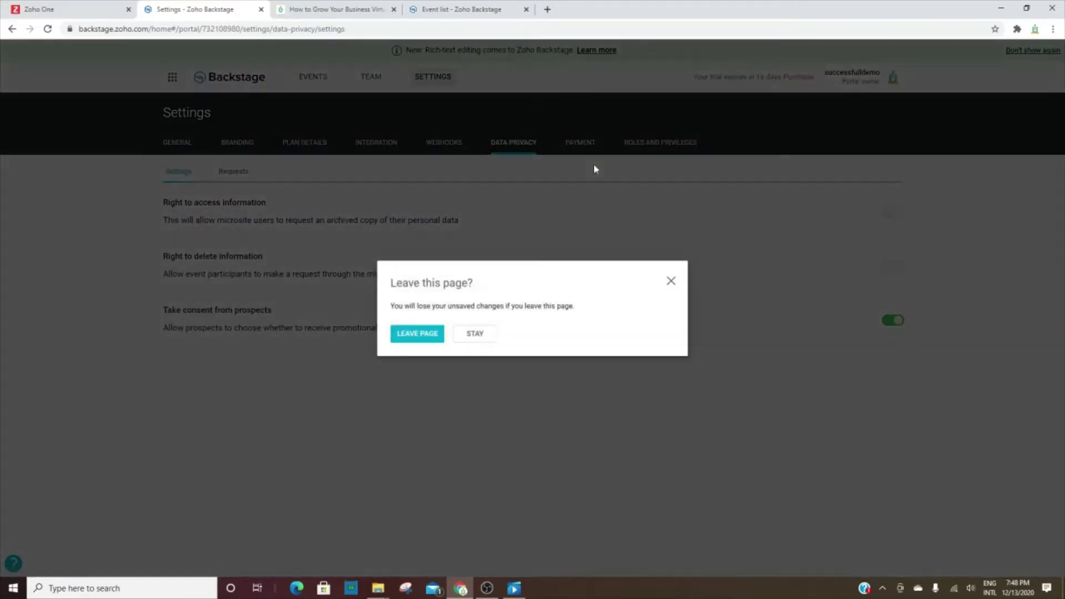
pyautogui.click(425, 336)
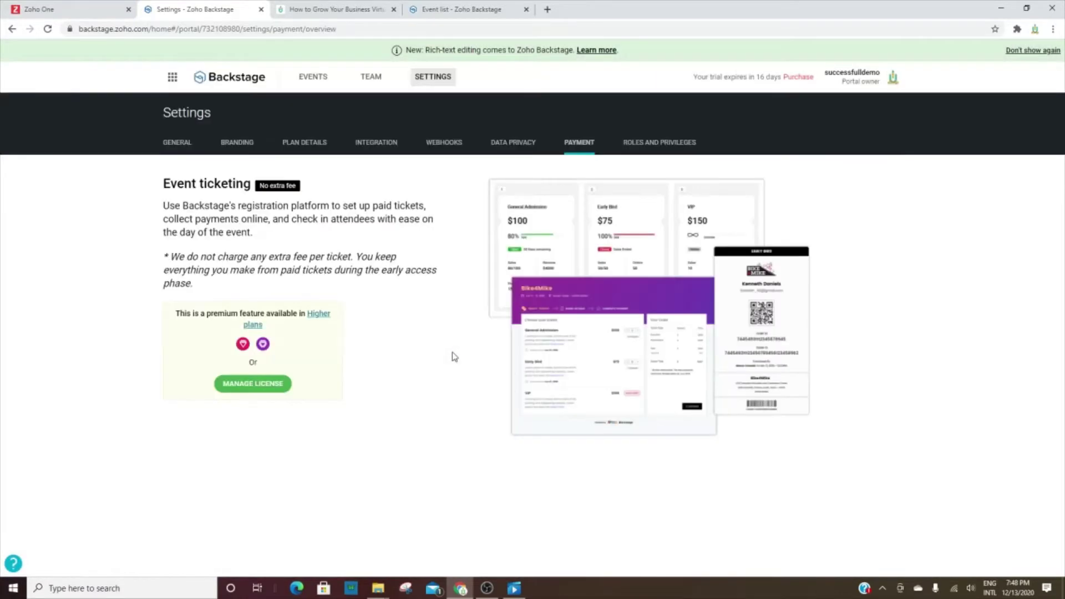
pyautogui.click(638, 151)
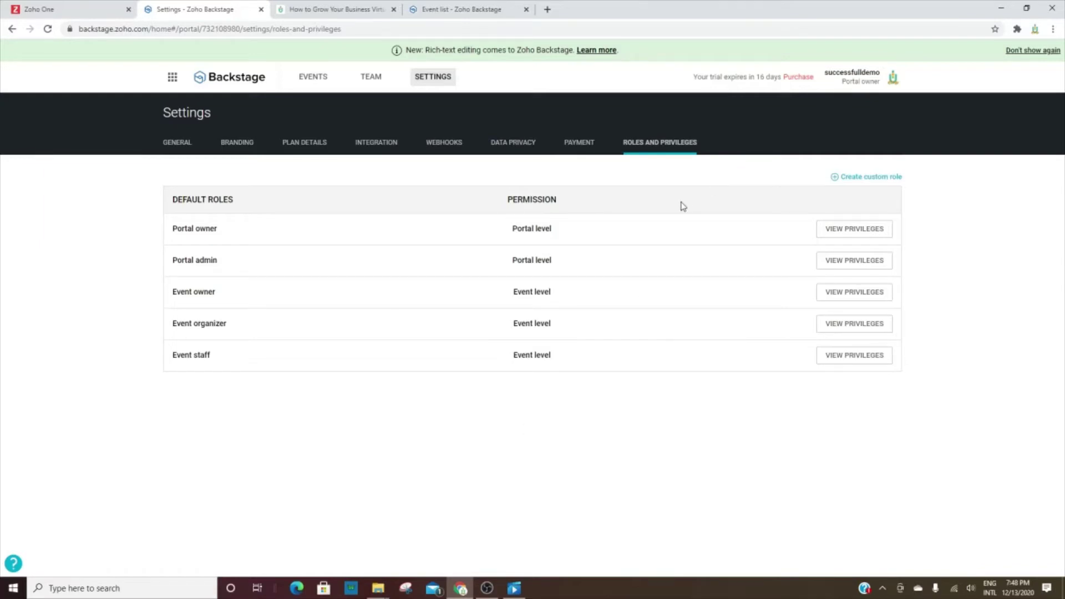
pyautogui.click(344, 10)
# Go to the website's Home page and scroll down to the Get in touch form and back.
pyautogui.scroll(-1, 692, 269)
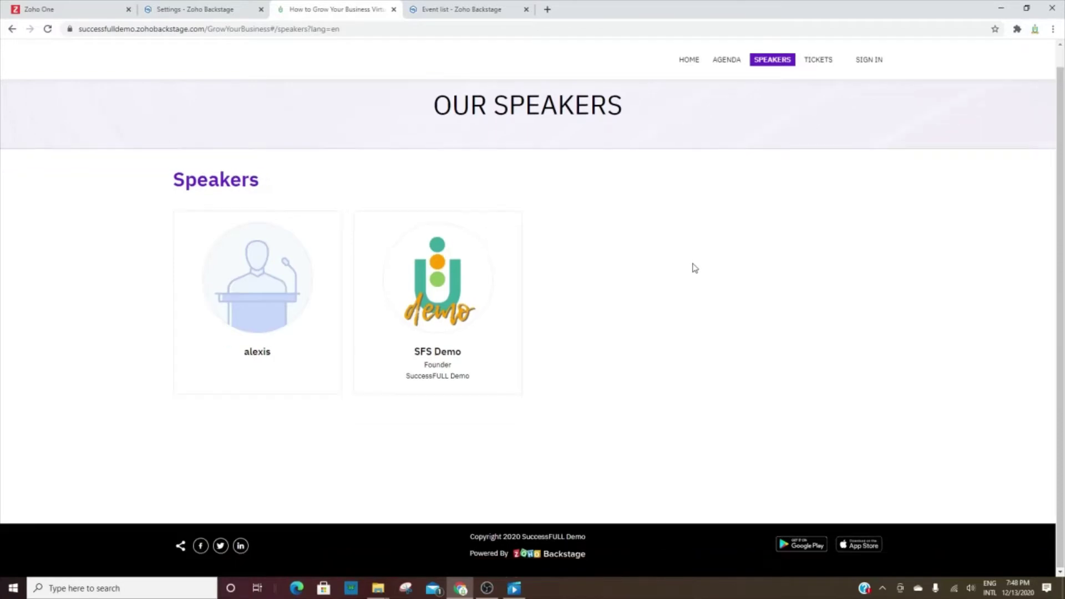
pyautogui.scroll(1, 613, 215)
pyautogui.click(689, 59)
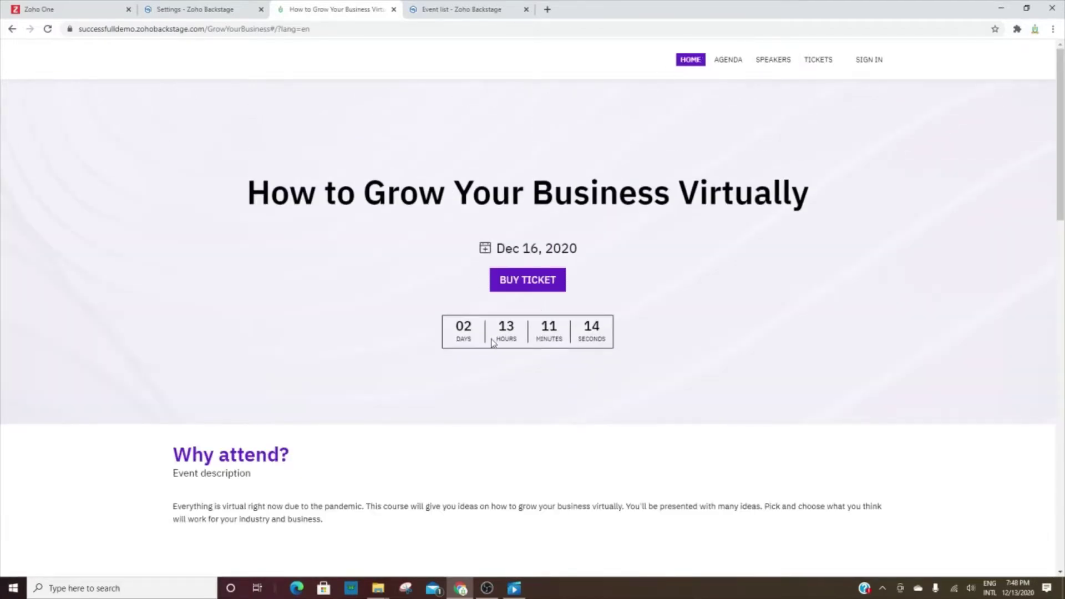
pyautogui.scroll(-5, 525, 444)
pyautogui.scroll(-10, 520, 425)
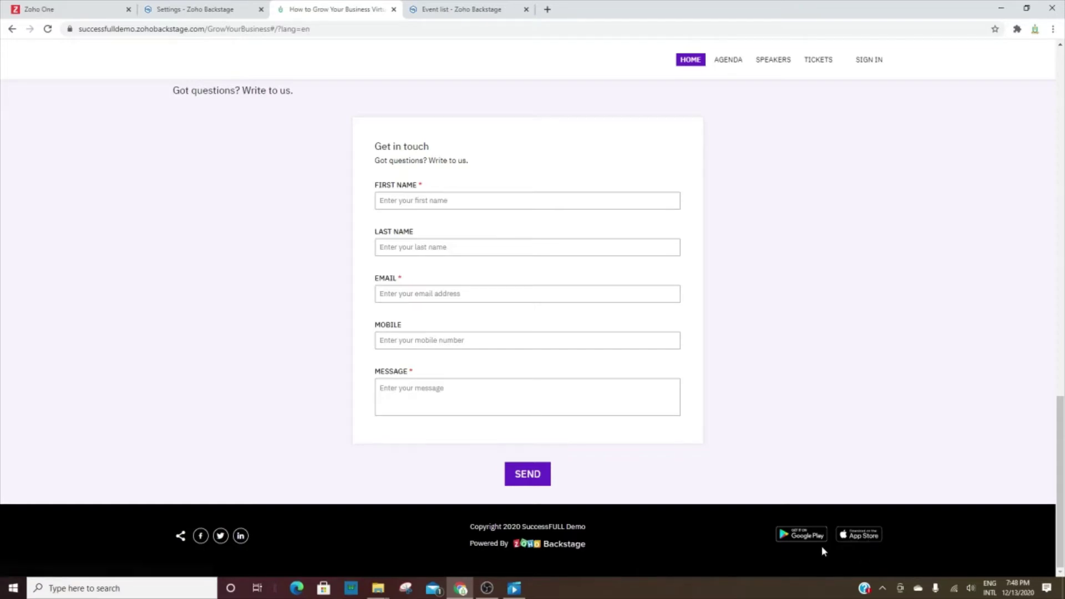
pyautogui.scroll(8, 723, 277)
pyautogui.scroll(10, 723, 297)
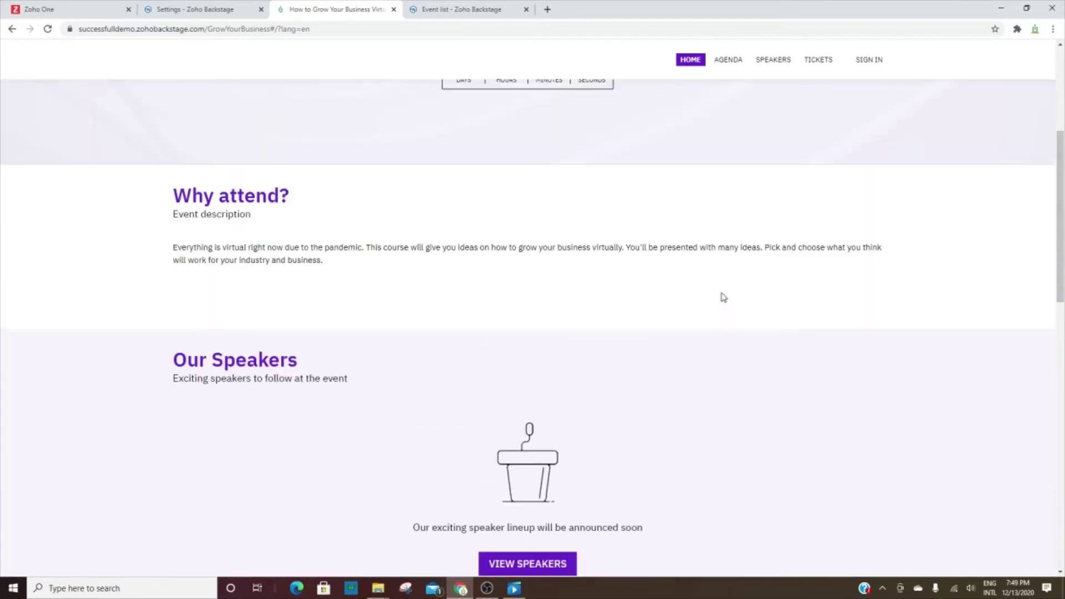
pyautogui.scroll(-1, 720, 418)
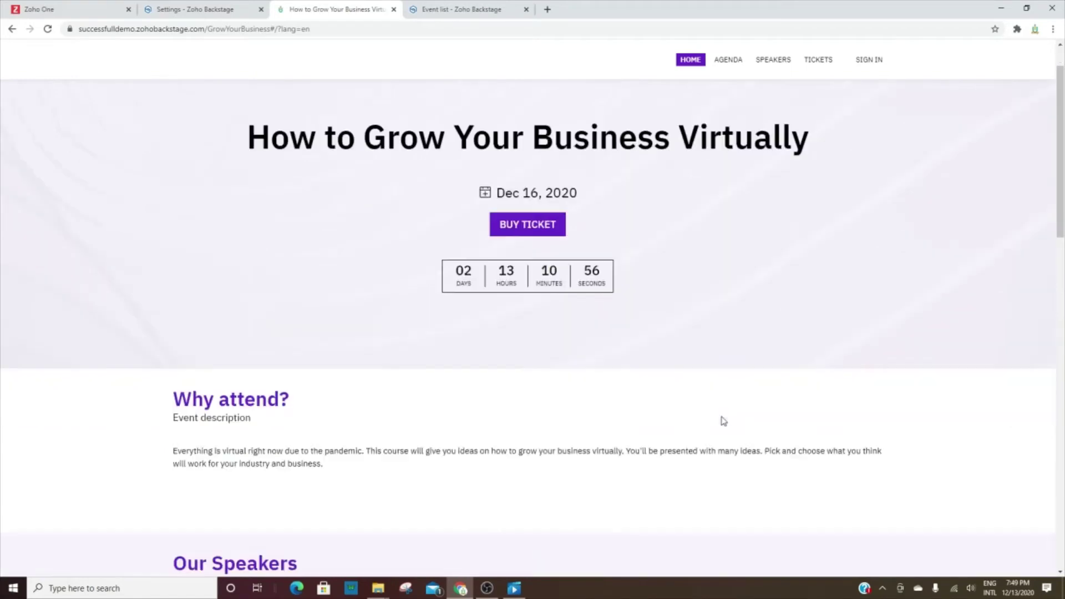
pyautogui.scroll(1, 720, 414)
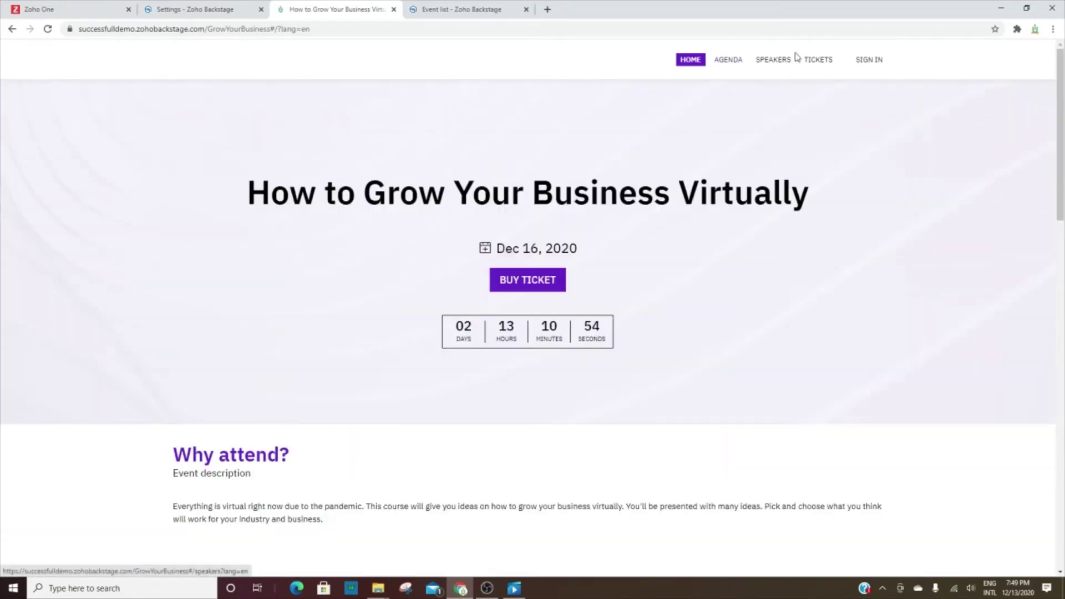